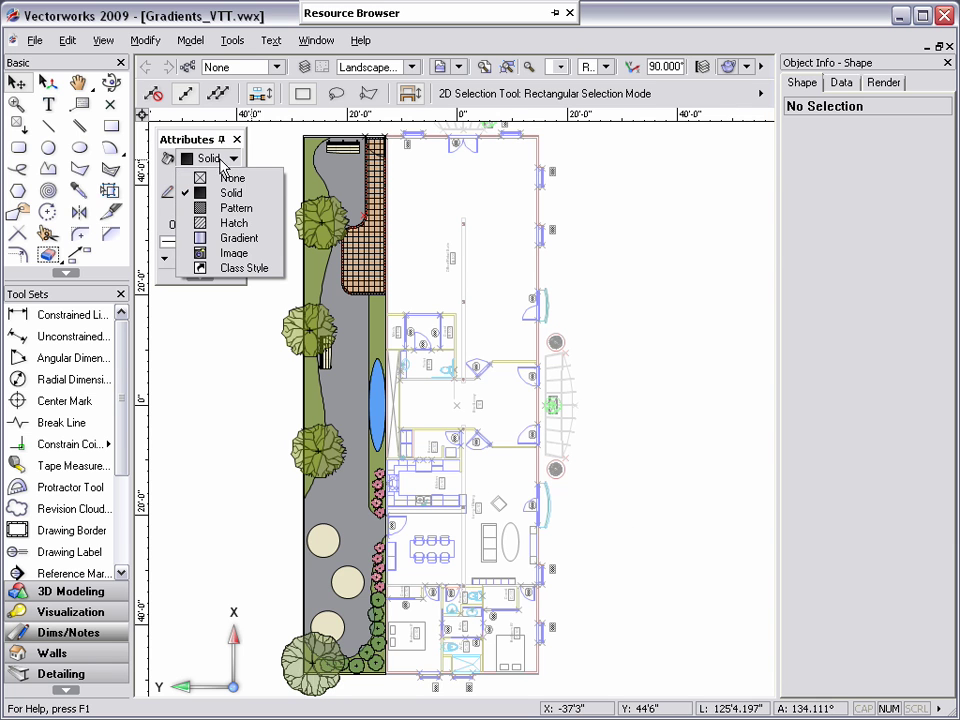
# Step: Browse the default gradient fills from the foliage swatches down to the wood tones without choosing one
pyautogui.click(238, 238)
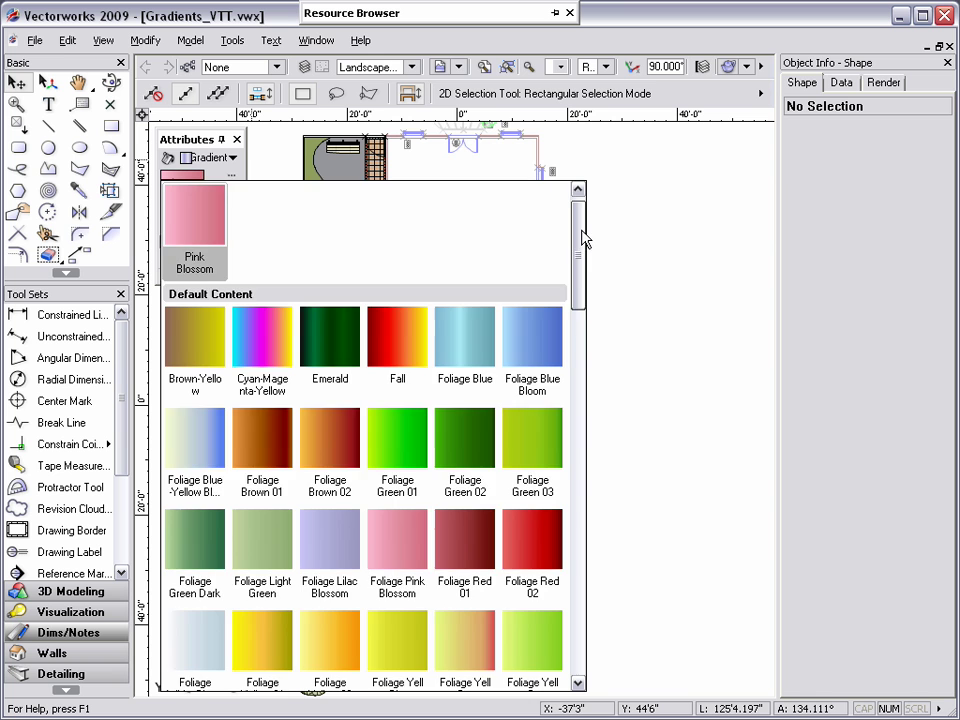
pyautogui.moveTo(585, 238); pyautogui.dragTo(578, 617)
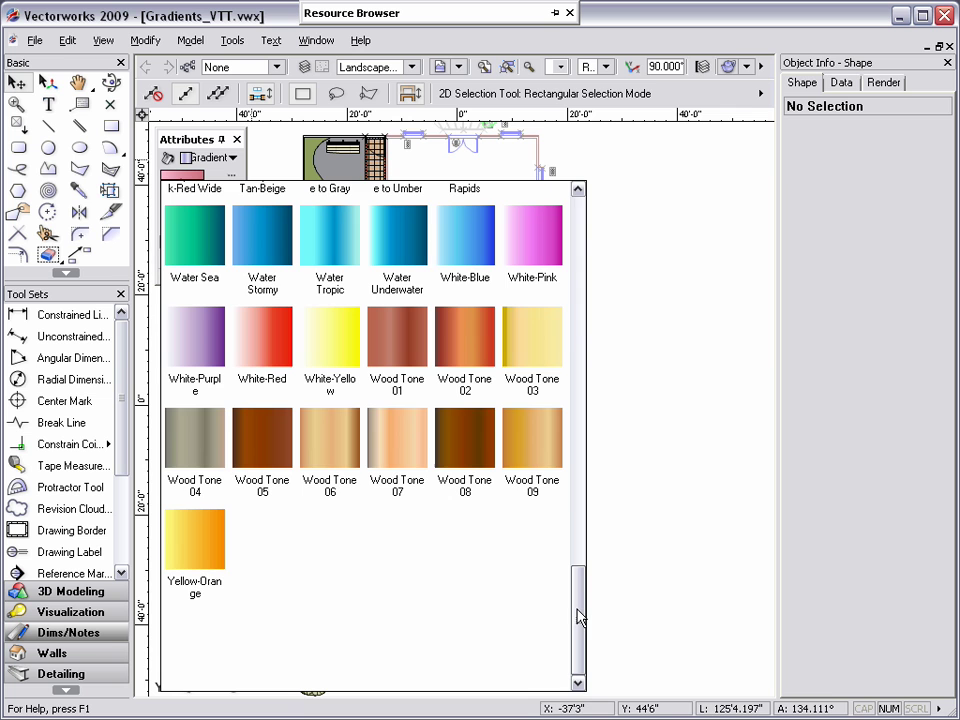
pyautogui.press('Escape')
# Step: Examine the landscape plan up close, from the tiled patio and pond down to the round tables and shrubs
pyautogui.press('c')
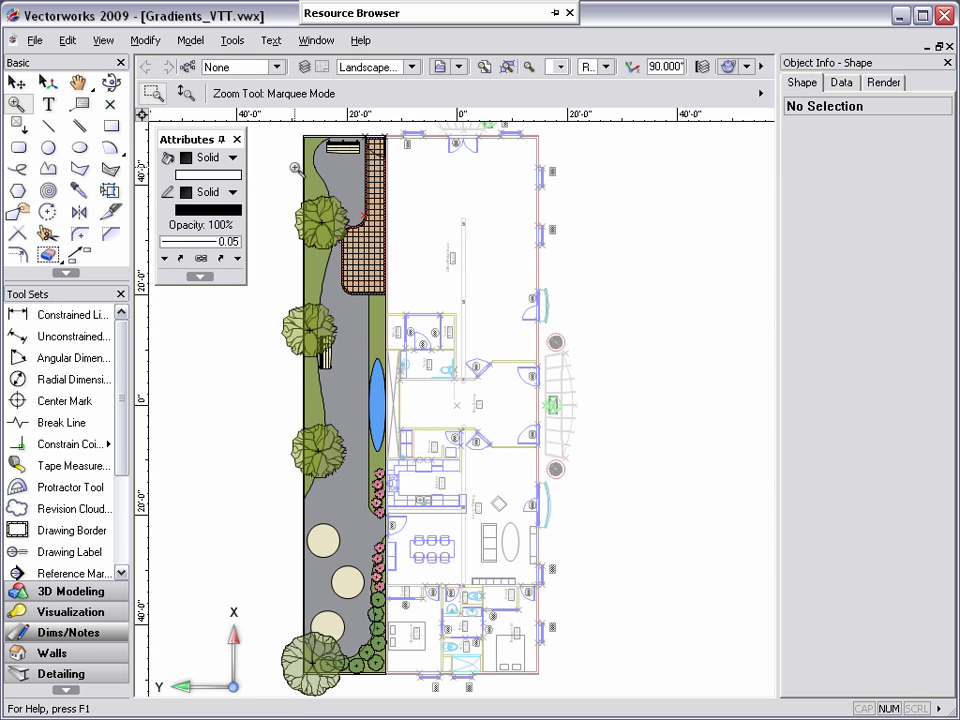
pyautogui.moveTo(301, 129)
pyautogui.mouseDown()
pyautogui.moveTo(340, 245)
pyautogui.moveTo(383, 309)
pyautogui.moveTo(390, 270)
pyautogui.mouseUp()
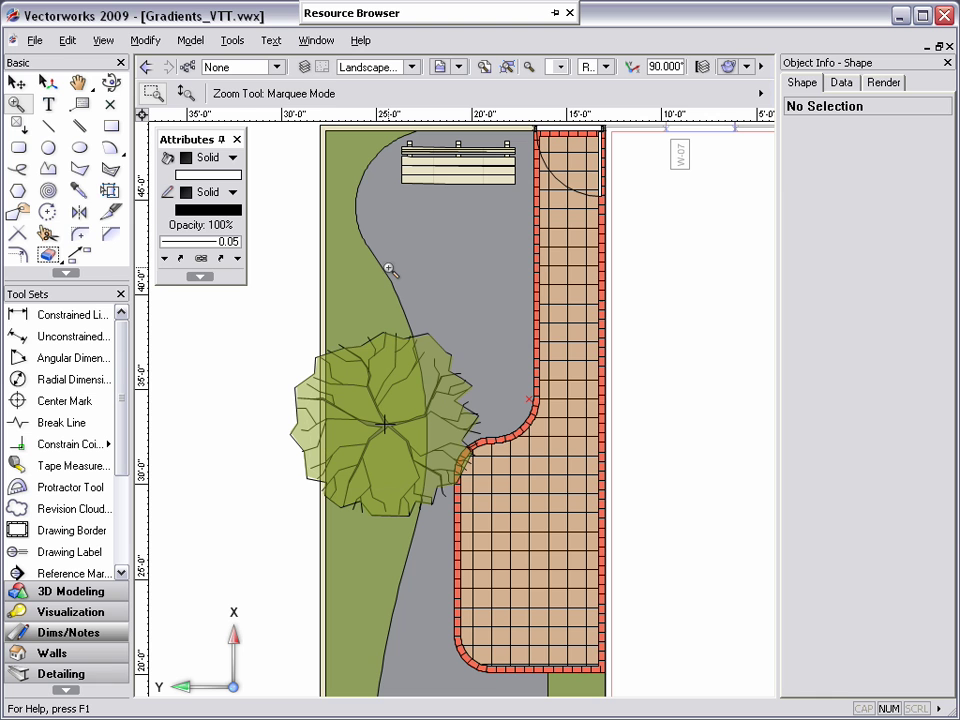
pyautogui.press('x')
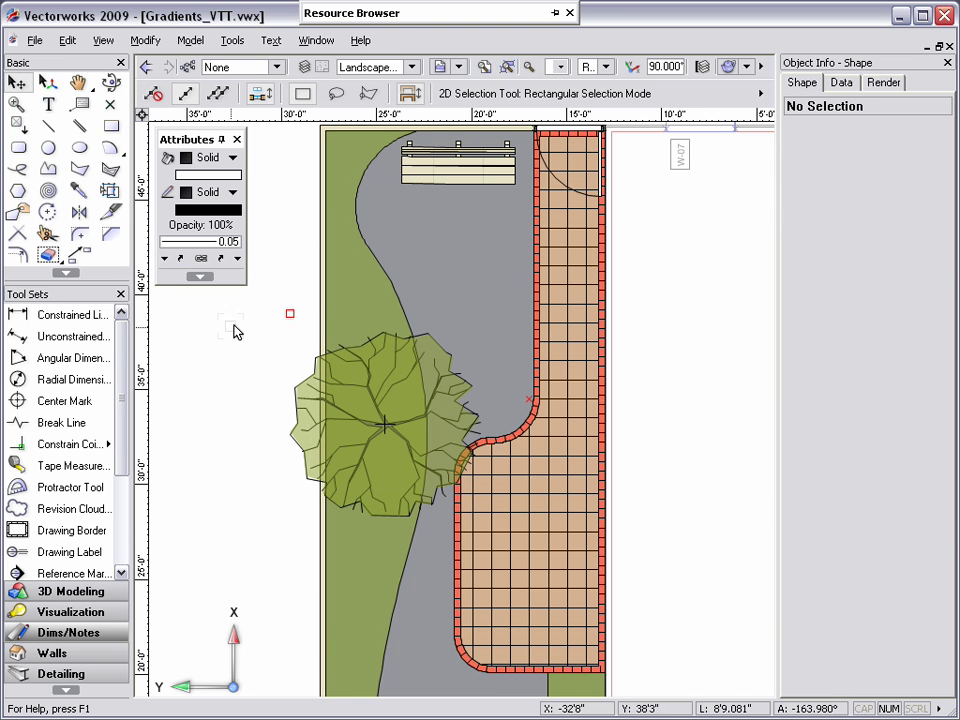
pyautogui.scroll(-8, 192, 330)
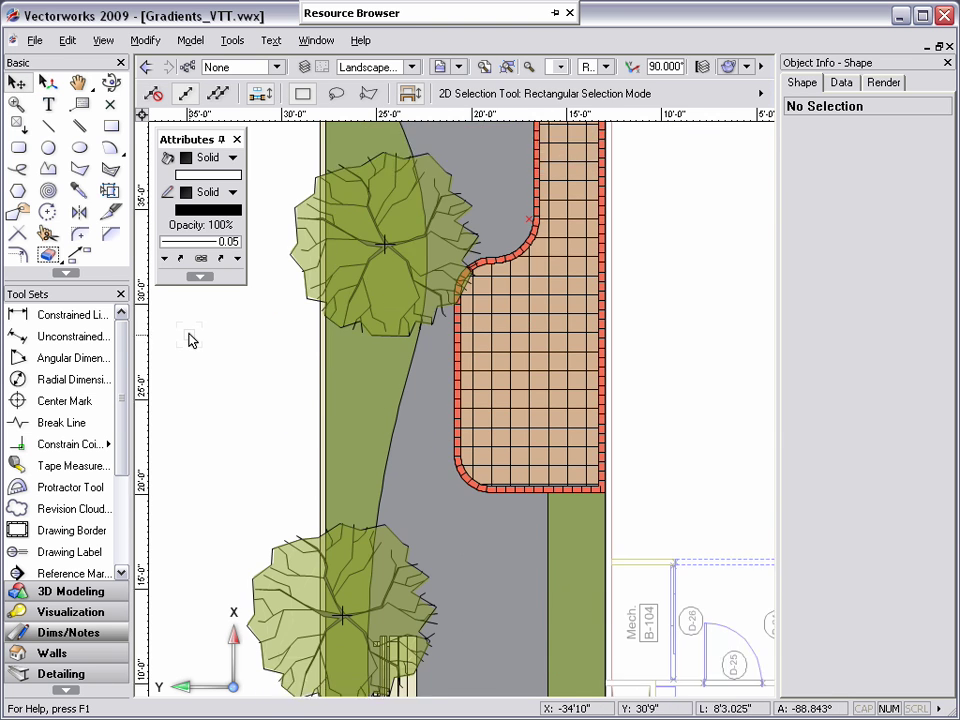
pyautogui.scroll(-8, 190, 340)
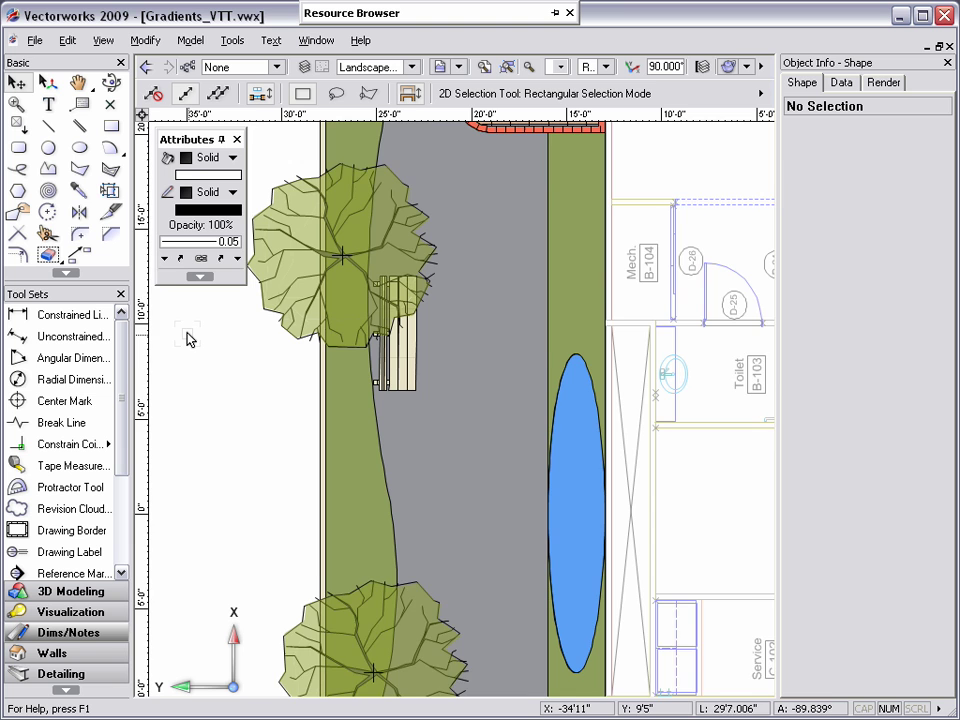
pyautogui.scroll(-9, 190, 338)
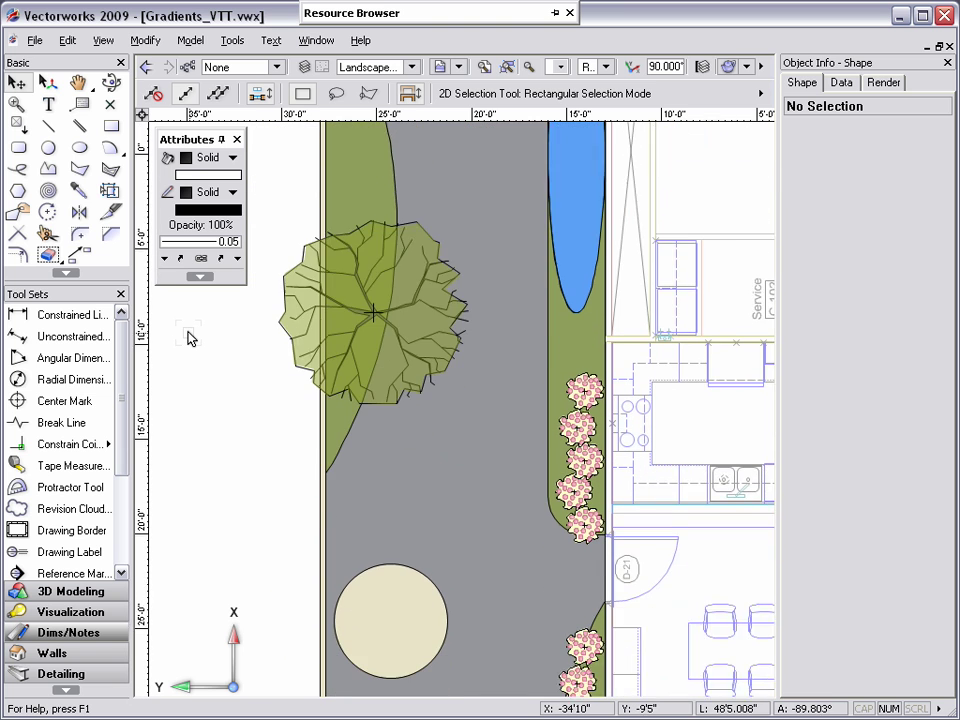
pyautogui.scroll(-5, 192, 336)
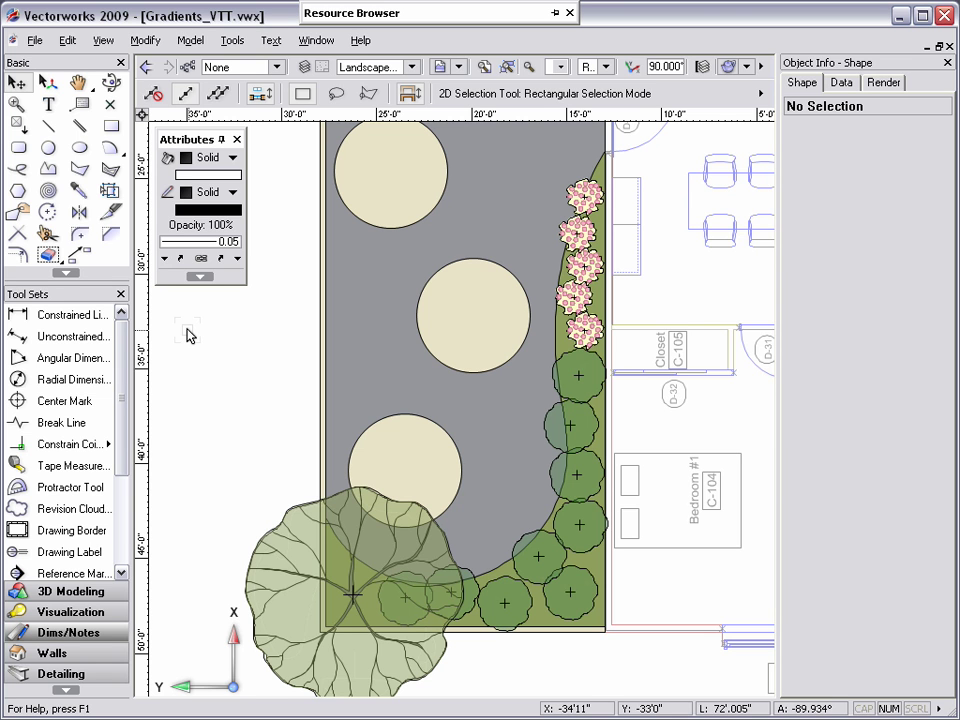
# Step: Open the 2D component of the middle round table symbol for editing
pyautogui.click(474, 328)
pyautogui.doubleClick(474, 328)
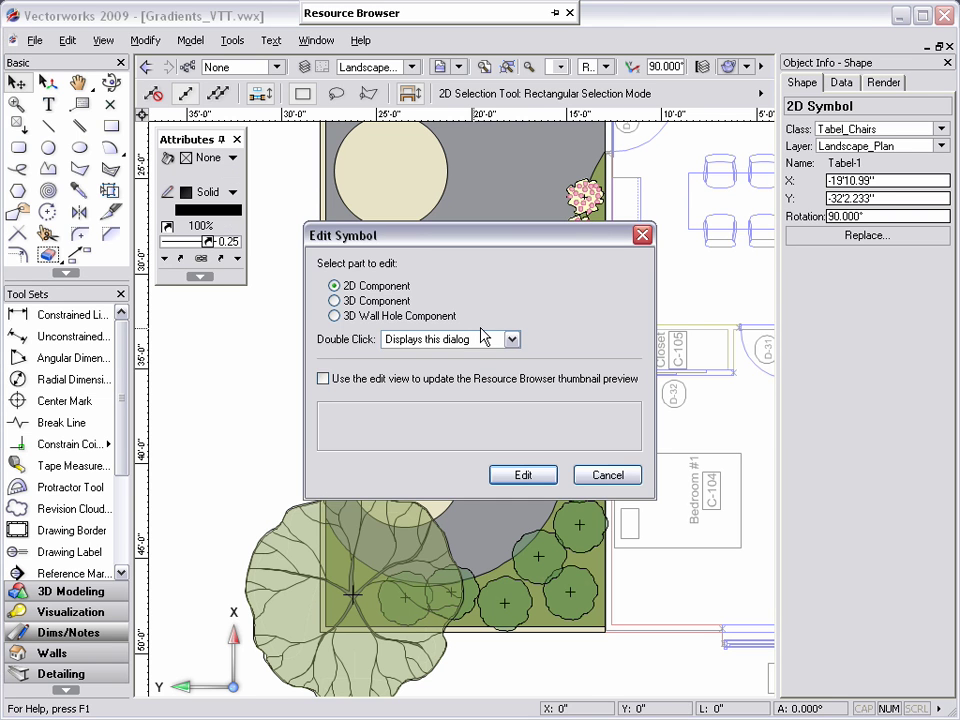
pyautogui.click(525, 475)
pyautogui.press('c')
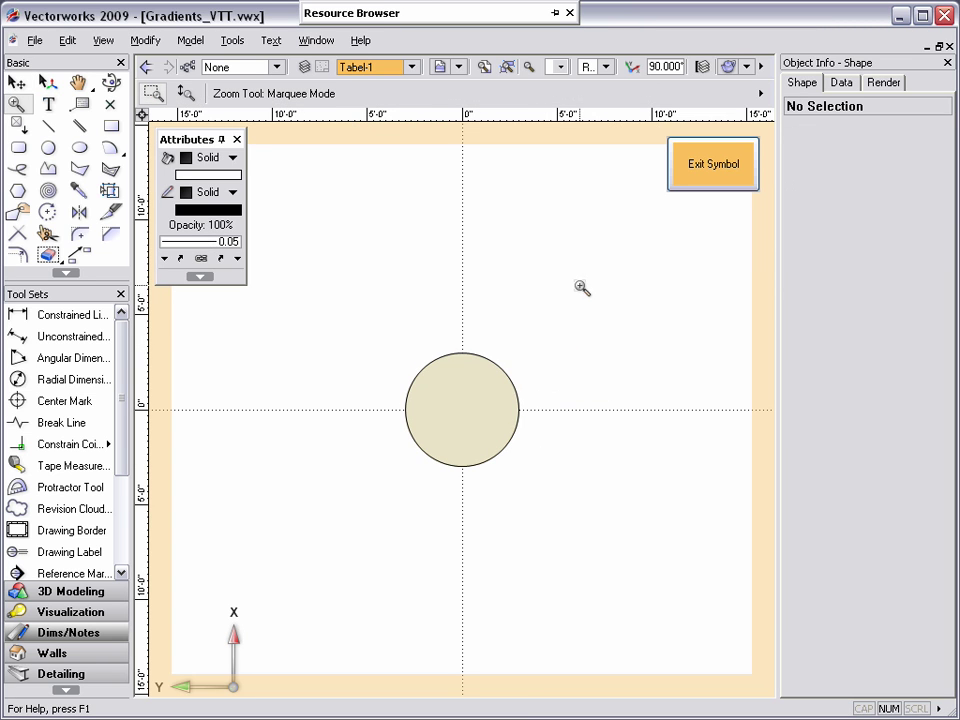
pyautogui.moveTo(577, 289); pyautogui.dragTo(343, 542)
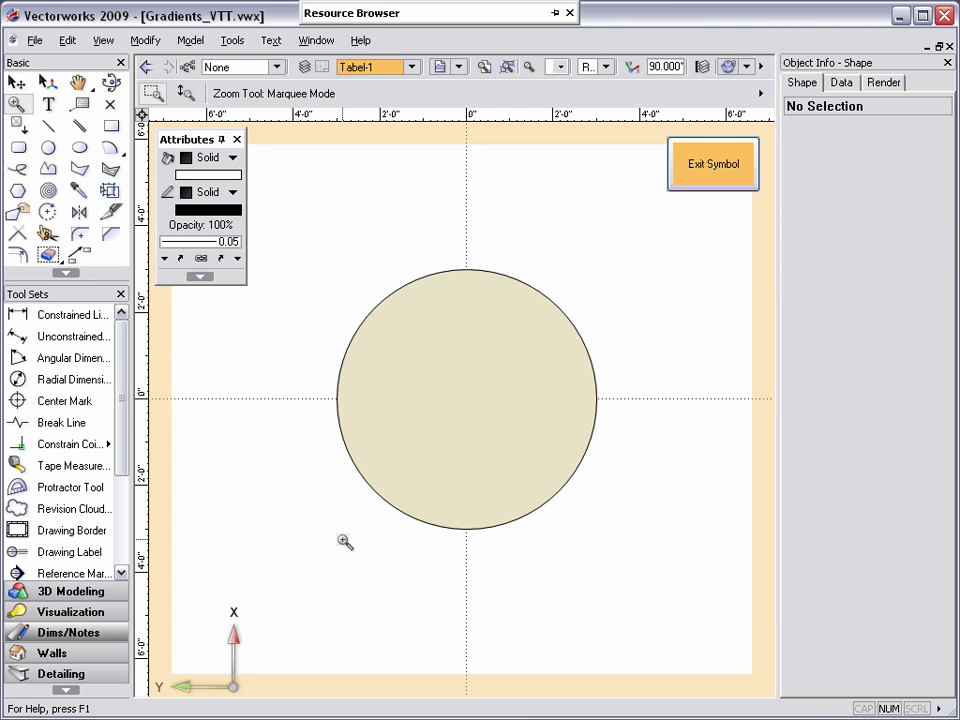
pyautogui.press('x')
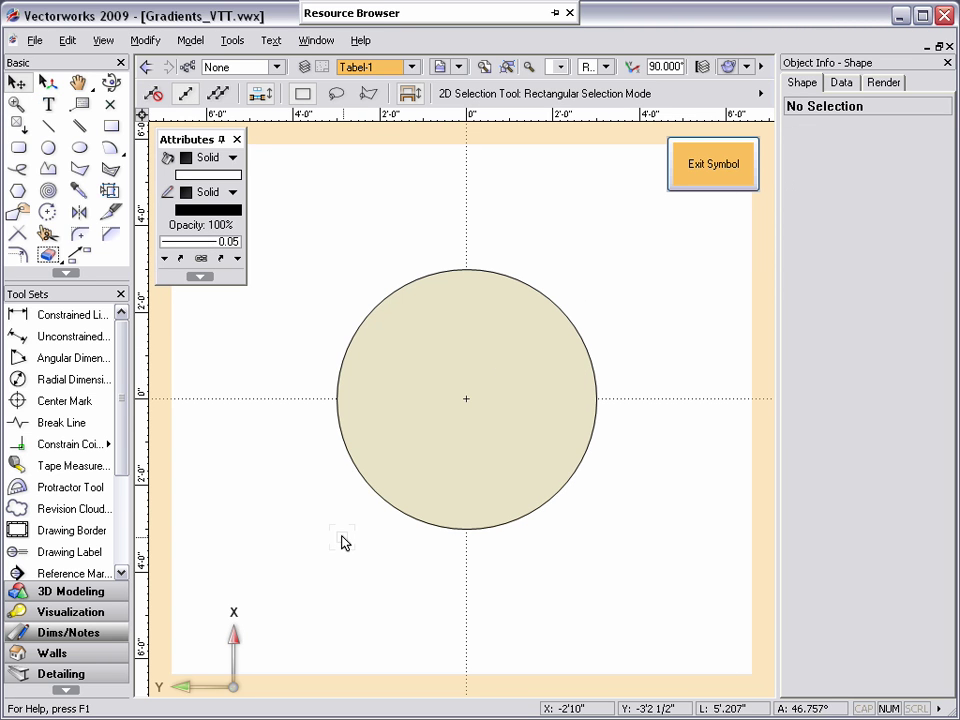
# Step: Create a new gradient resource in the Gradients_VTT file
pyautogui.doubleClick(454, 13)
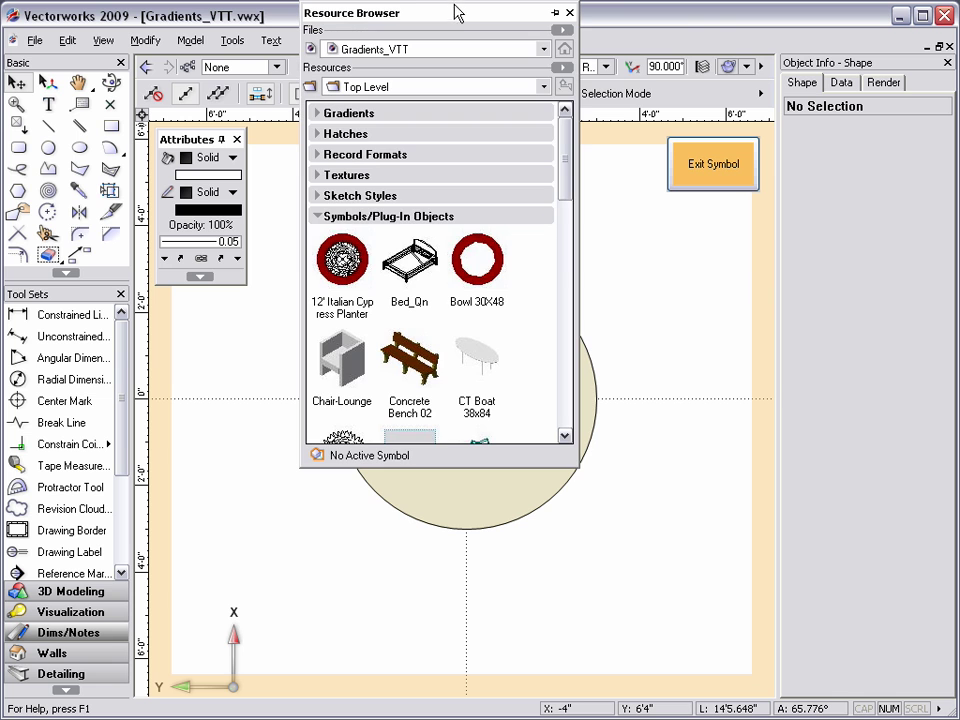
pyautogui.click(562, 68)
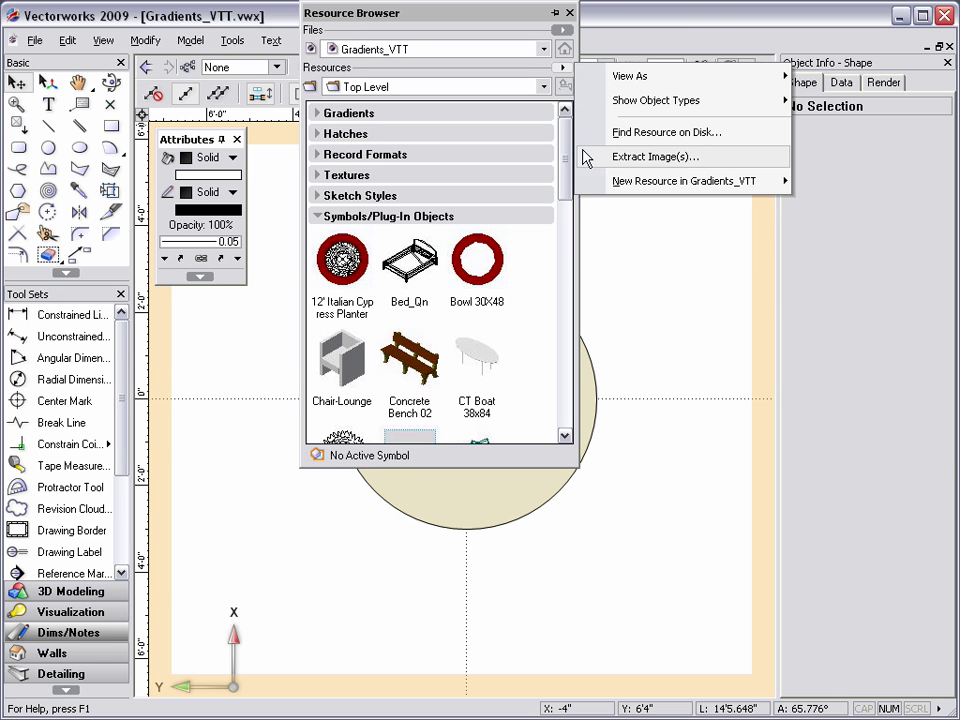
pyautogui.moveTo(588, 184)
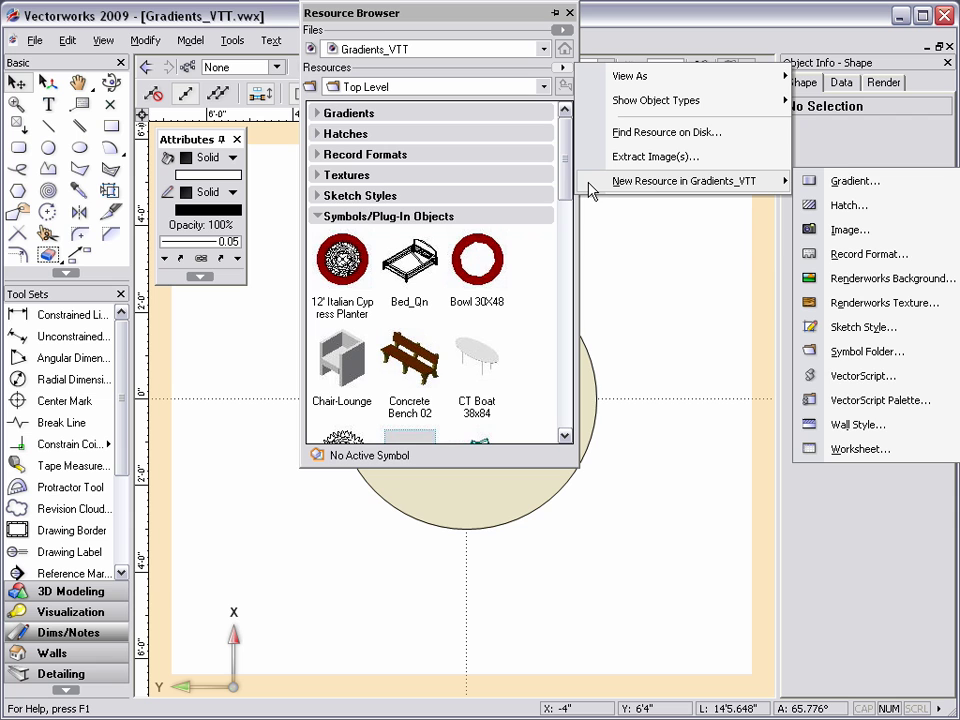
pyautogui.click(812, 181)
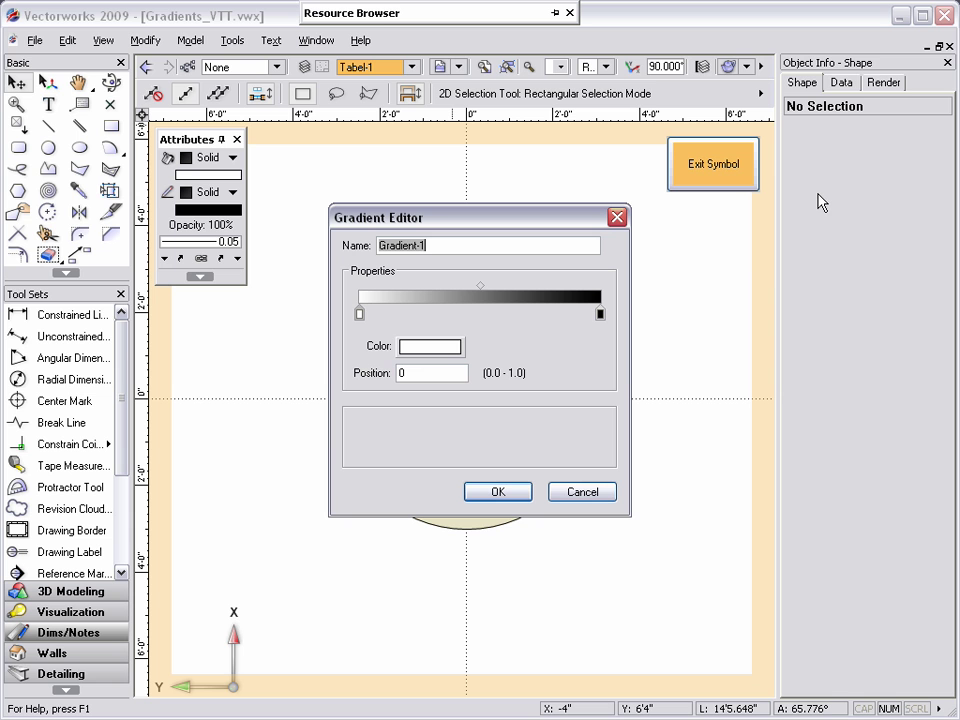
pyautogui.click(600, 314)
pyautogui.click(452, 349)
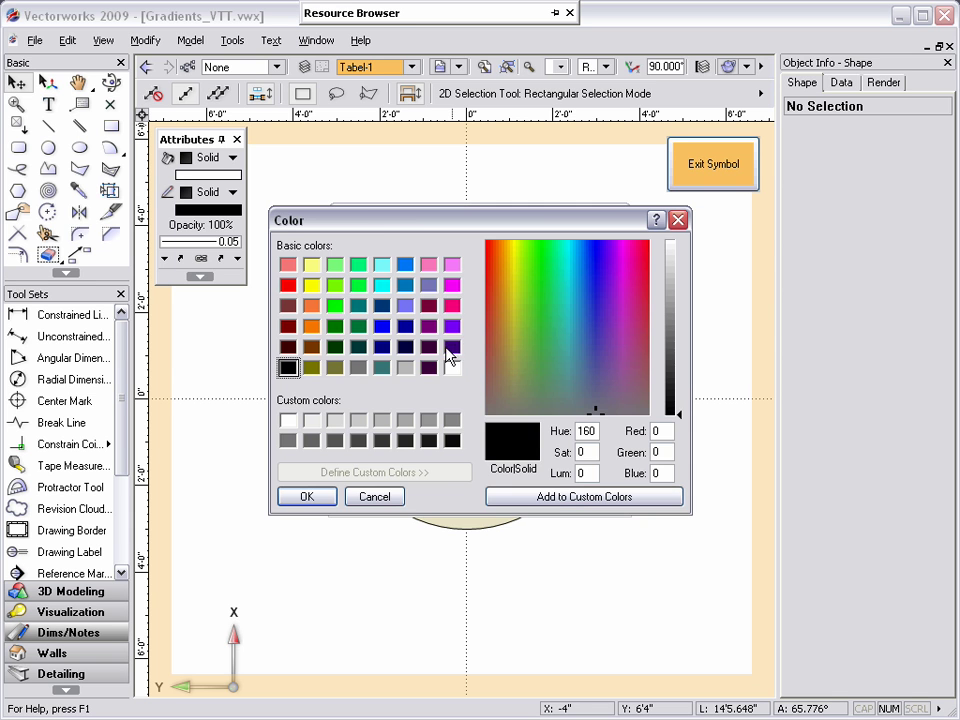
pyautogui.click(375, 495)
# Step: Shift the gradient midpoint to about 0.54, and try out adding and removing a white spot at about 0.55
pyautogui.moveTo(481, 288)
pyautogui.mouseDown()
pyautogui.moveTo(546, 289)
pyautogui.moveTo(451, 291)
pyautogui.moveTo(495, 304)
pyautogui.mouseUp()
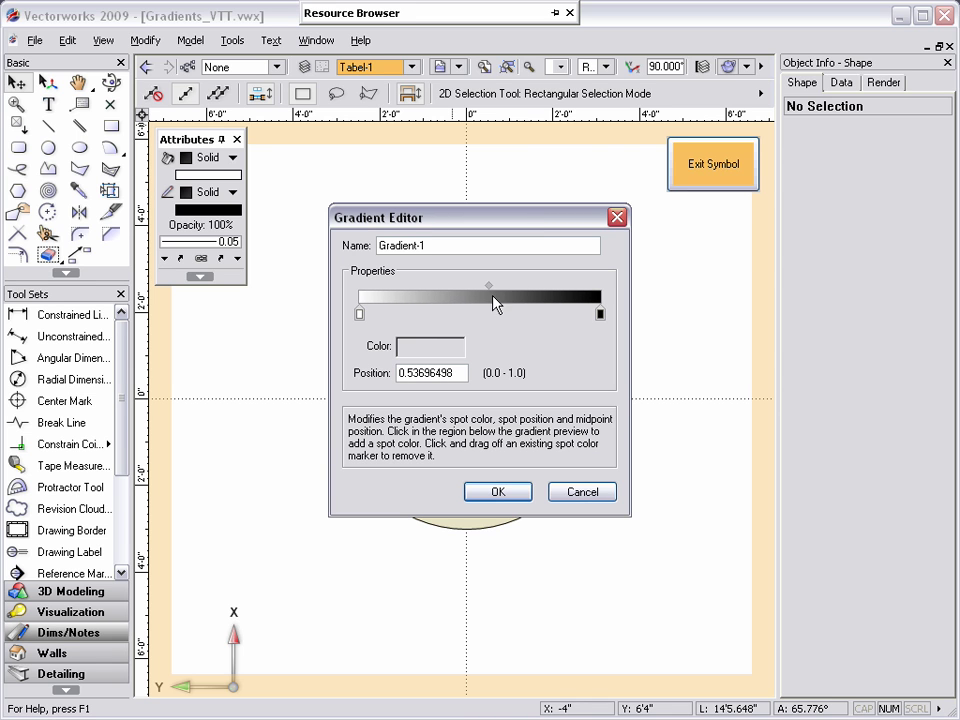
pyautogui.click(492, 315)
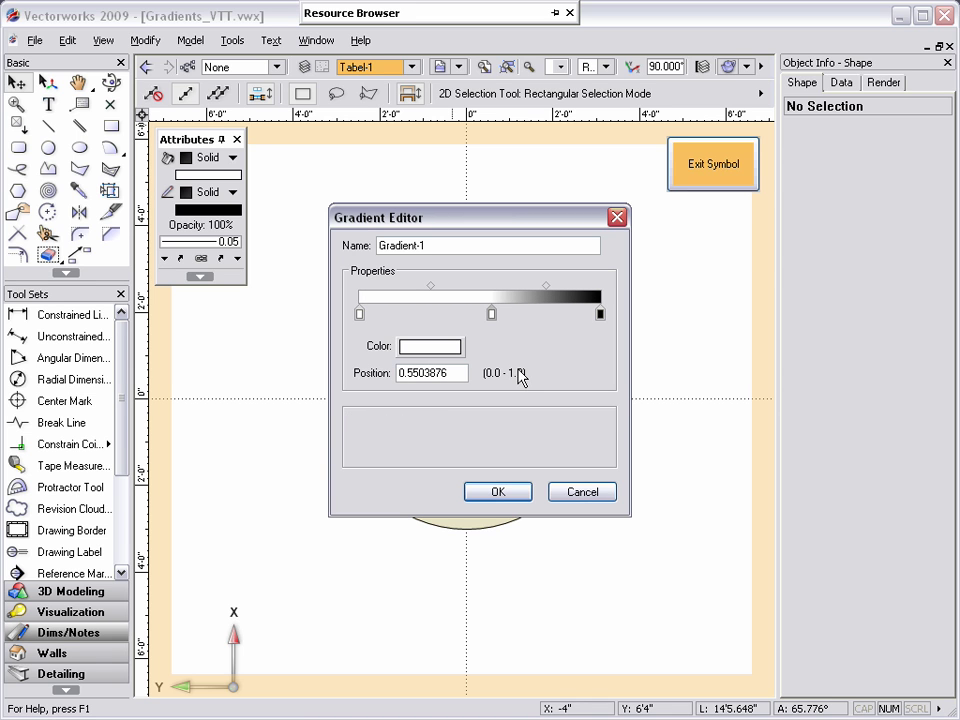
pyautogui.moveTo(492, 314); pyautogui.dragTo(508, 336)
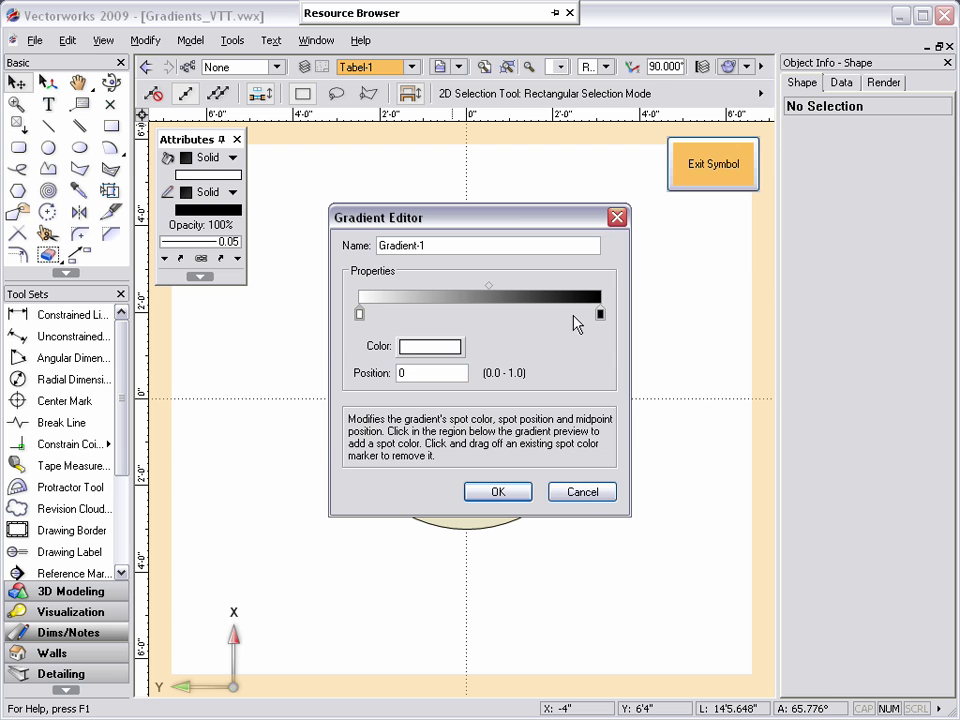
# Step: Set the gradient's black end spot to light blue with red 181, green 220 and blue 253
pyautogui.click(600, 315)
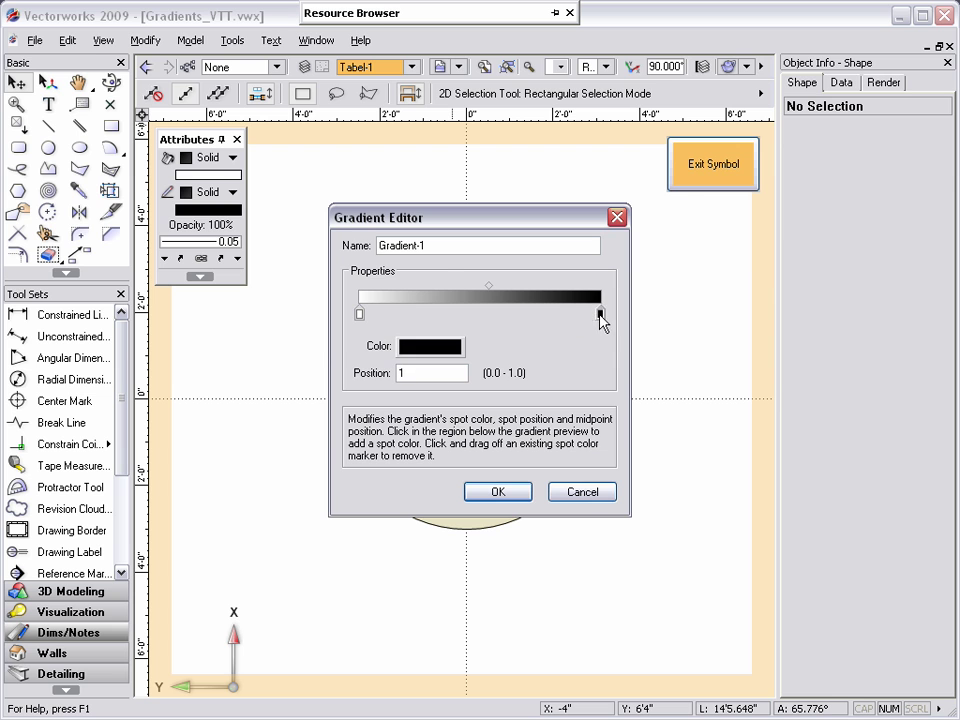
pyautogui.click(459, 347)
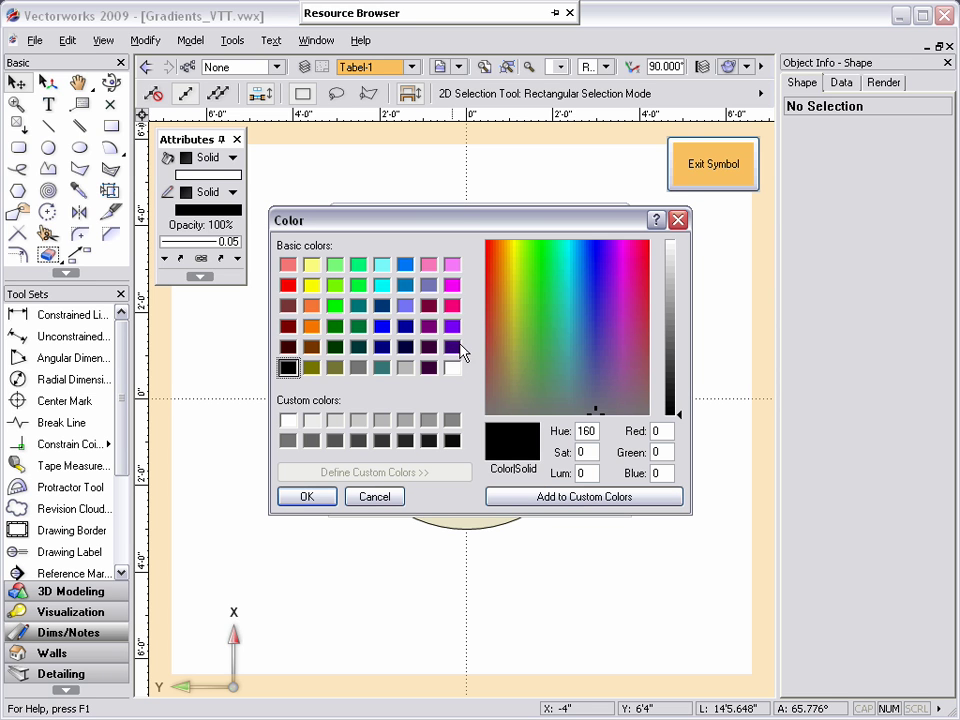
pyautogui.click(580, 254)
pyautogui.click(677, 270)
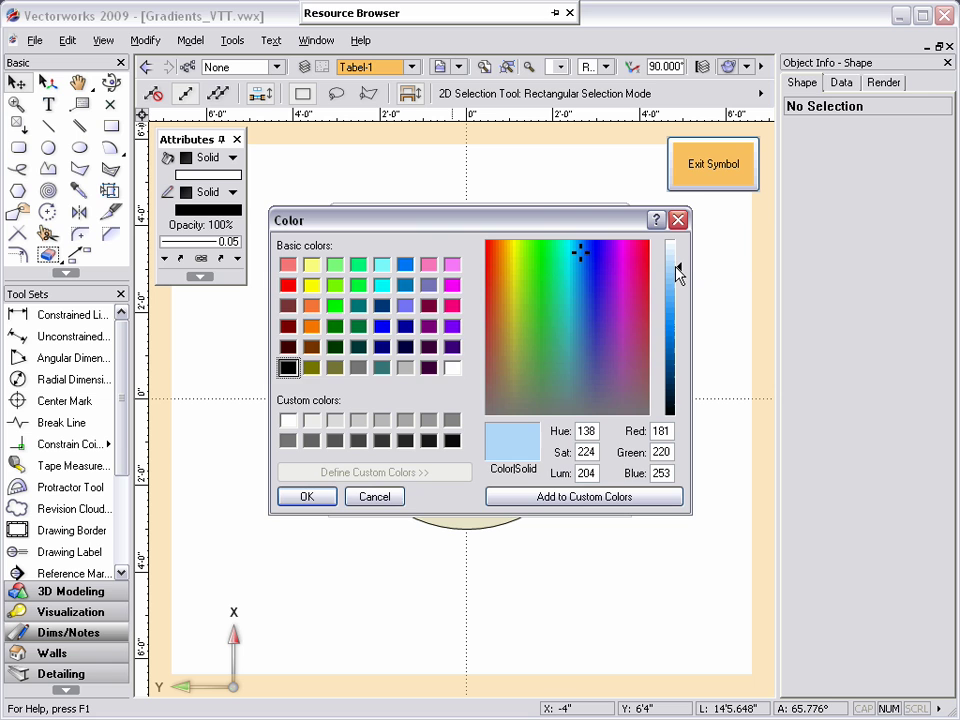
pyautogui.click(313, 498)
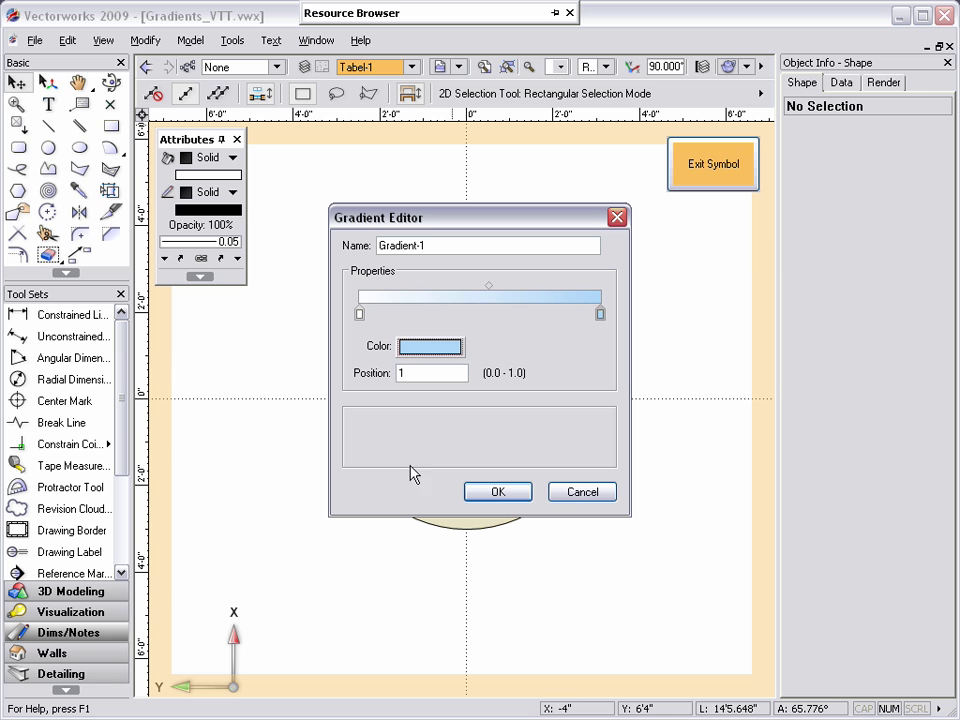
# Step: Add a light blue spot at about 0.72 to the gradient and remove it again
pyautogui.click(535, 320)
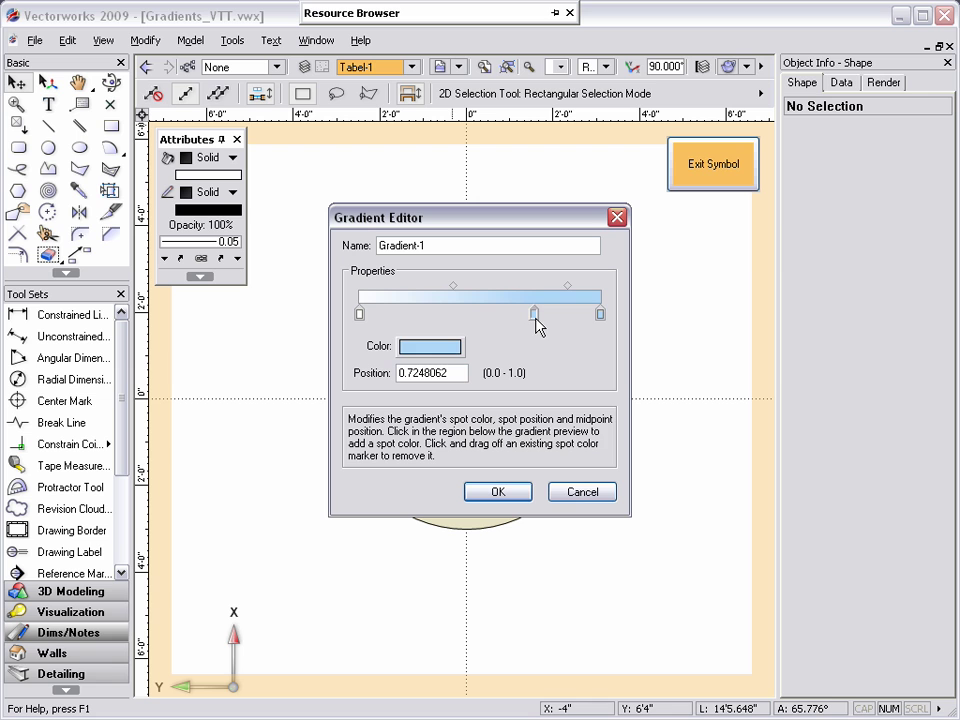
pyautogui.moveTo(538, 317); pyautogui.dragTo(569, 396)
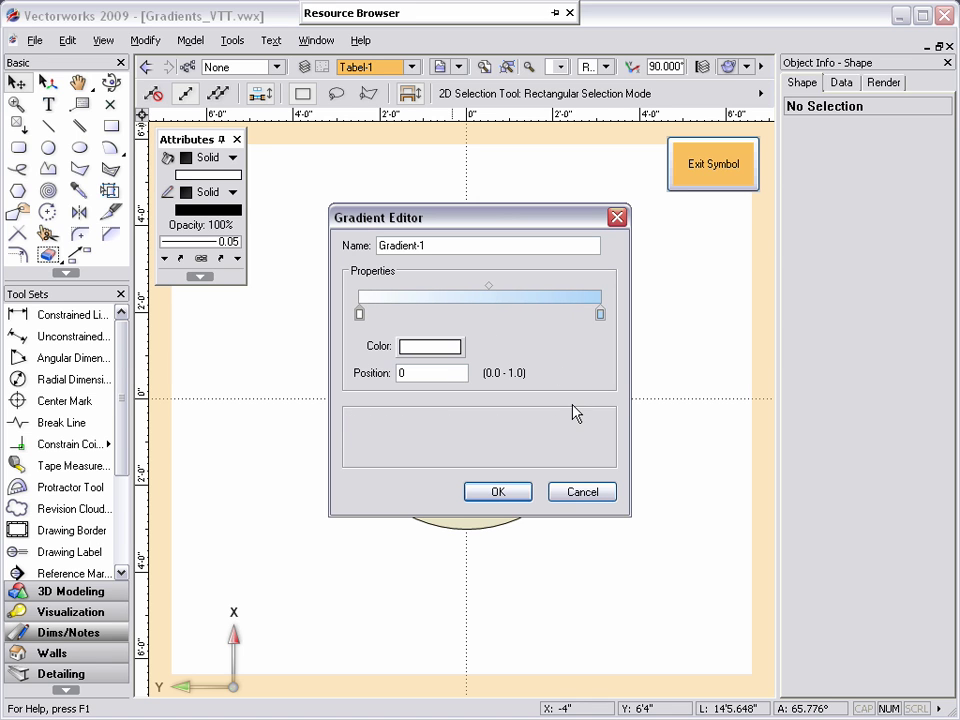
# Step: Add a second light blue spot and arrange the gradient with light blue at both ends and white at about 0.59
pyautogui.click(601, 316)
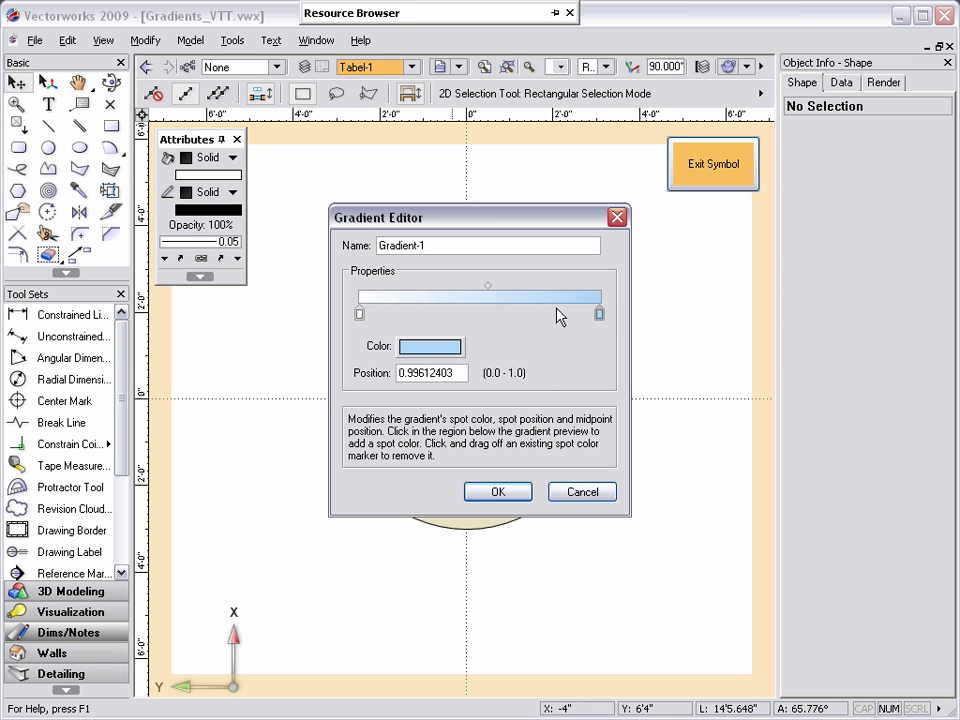
pyautogui.click(530, 314)
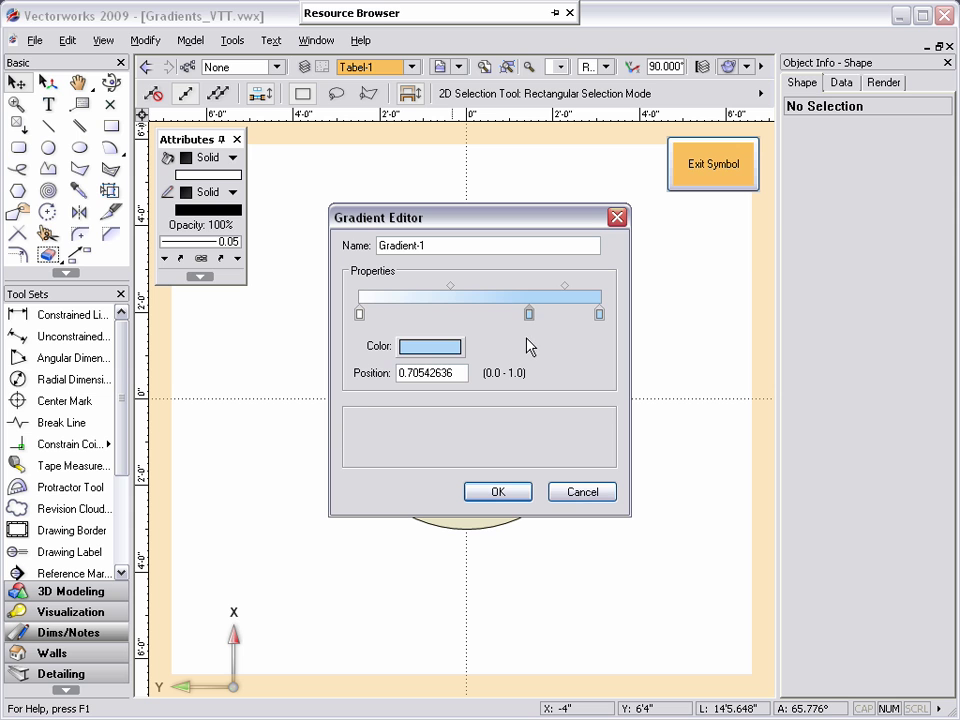
pyautogui.moveTo(529, 315)
pyautogui.mouseDown()
pyautogui.moveTo(373, 317)
pyautogui.moveTo(504, 315)
pyautogui.mouseUp()
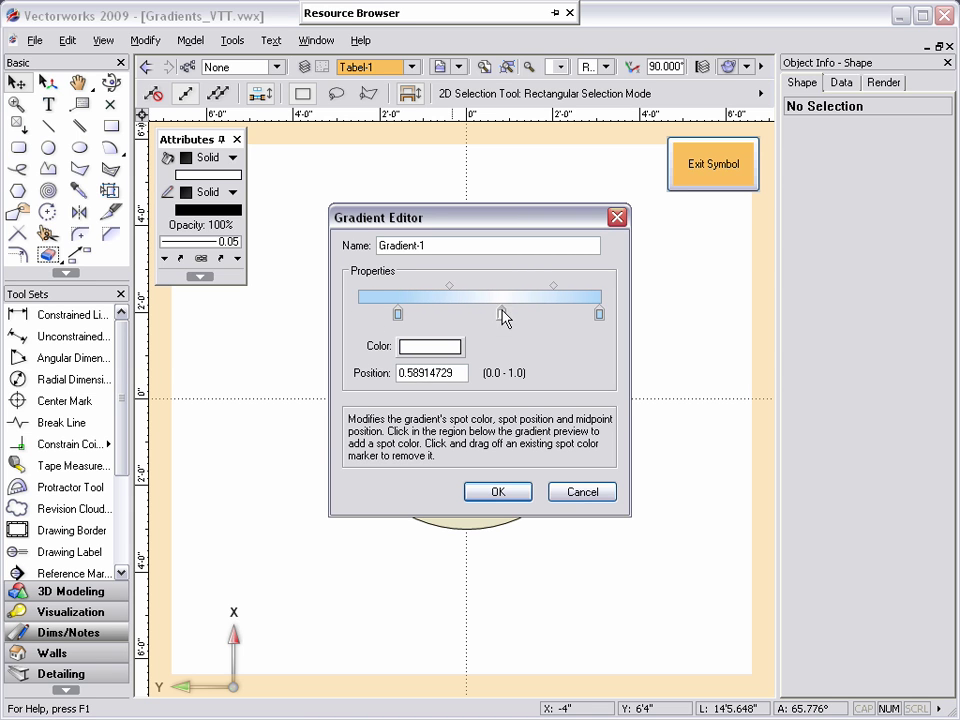
pyautogui.moveTo(398, 316); pyautogui.dragTo(359, 316)
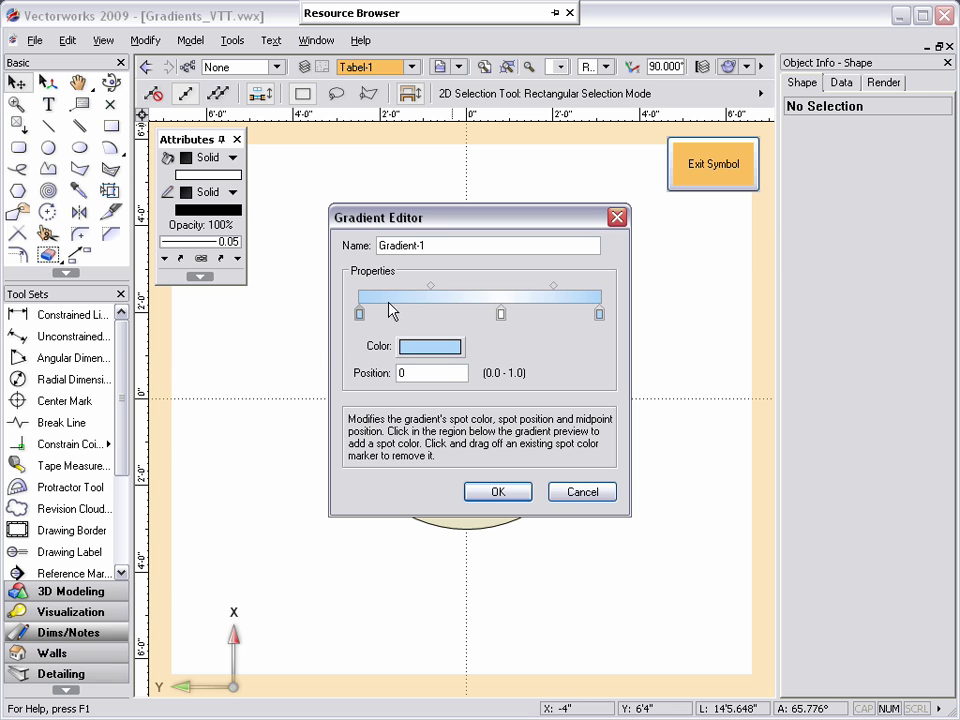
# Step: Move both gradient midpoints closer to the white spot, the first to about 0.74, and accept the gradient
pyautogui.moveTo(434, 287); pyautogui.dragTo(463, 289)
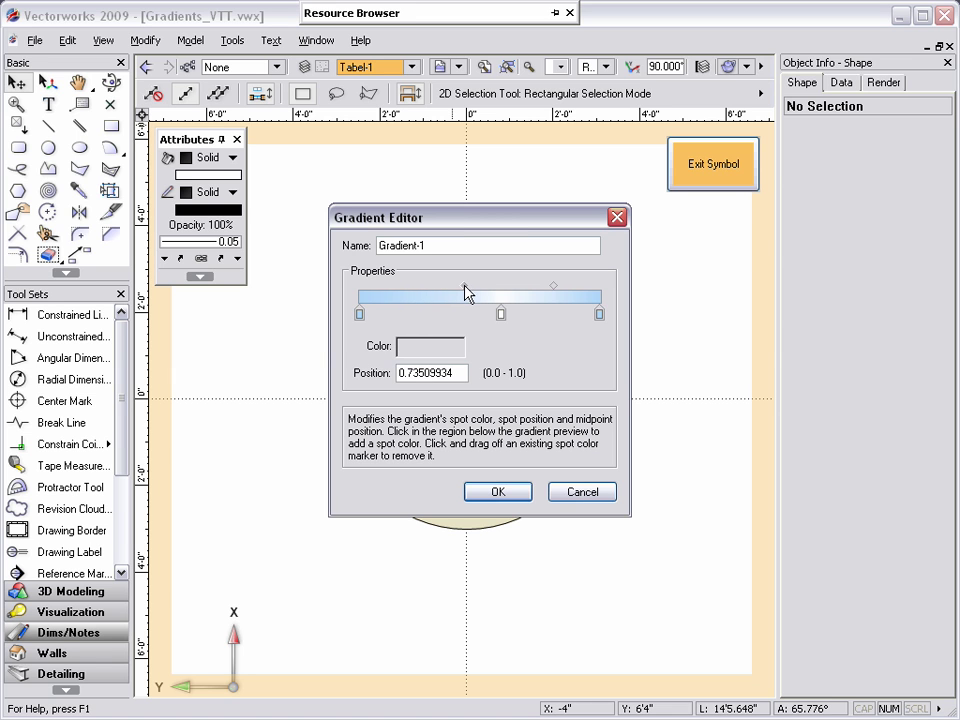
pyautogui.moveTo(547, 292)
pyautogui.mouseDown()
pyautogui.moveTo(557, 294)
pyautogui.moveTo(536, 292)
pyautogui.mouseUp()
pyautogui.click(498, 492)
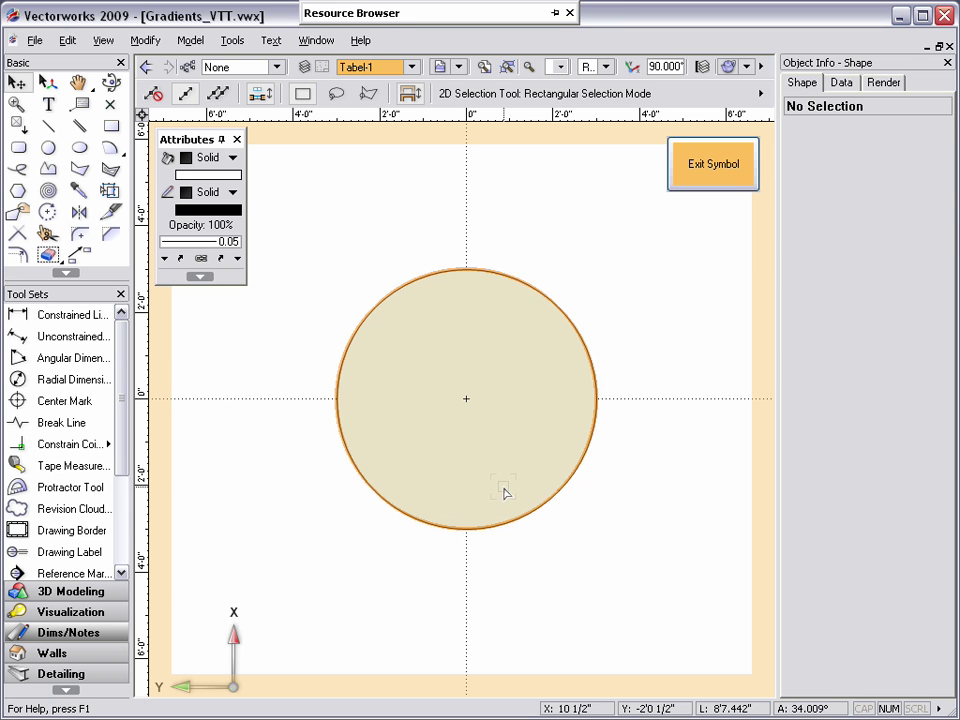
# Step: Apply the Gradient-1 resource as the fill of the table circle inside the symbol
pyautogui.click(505, 492)
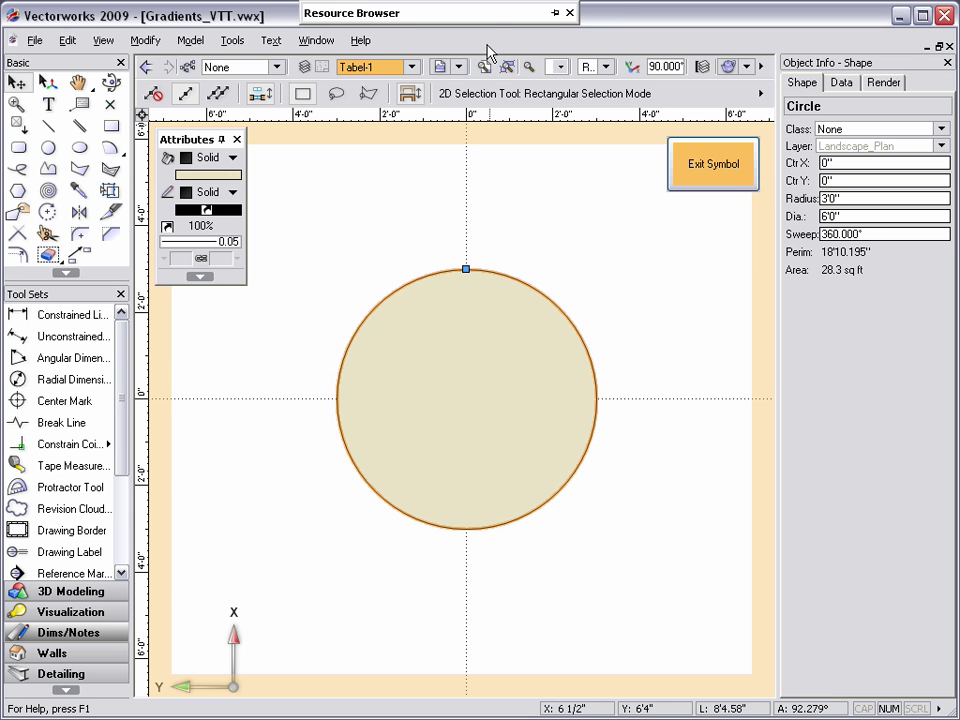
pyautogui.moveTo(365, 15)
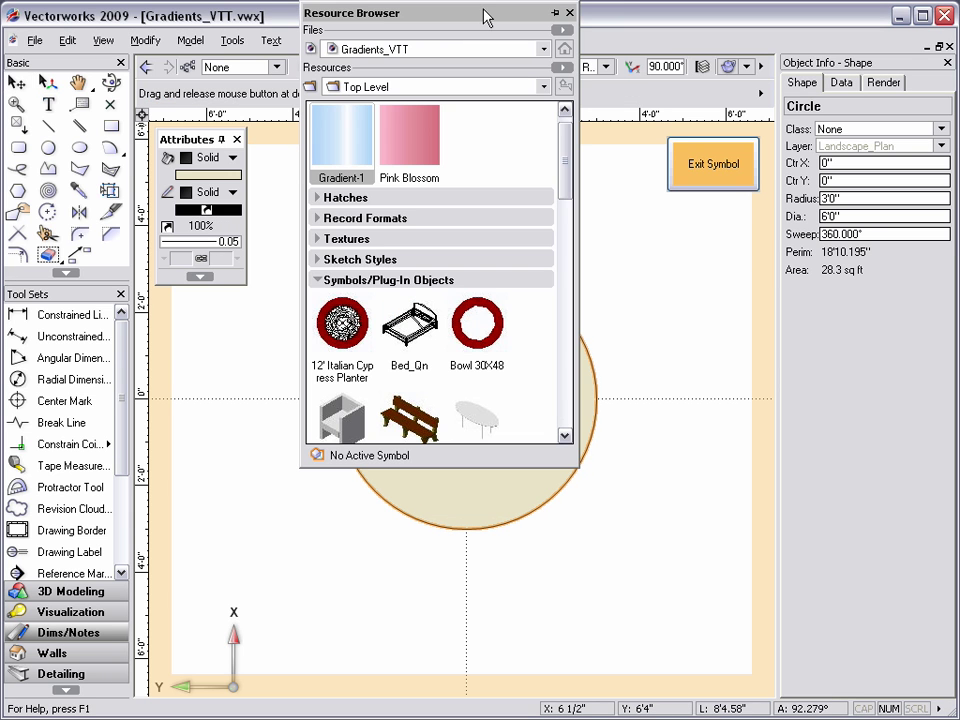
pyautogui.doubleClick(347, 143)
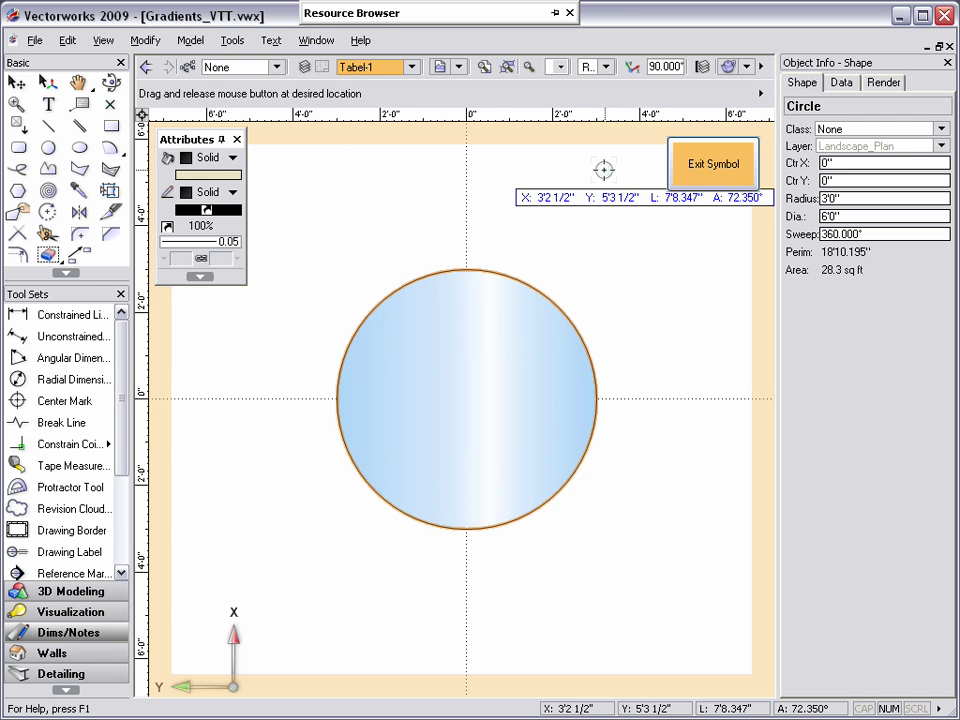
pyautogui.click(603, 169)
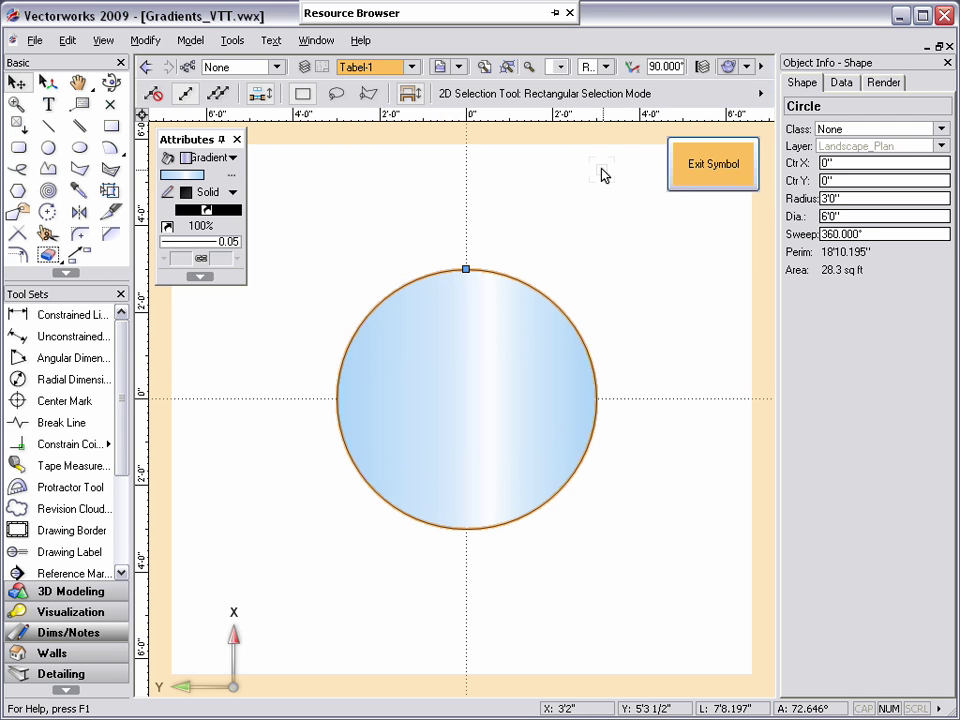
# Step: Check the available gradient types in the table fill's gradient settings and leave the settings unchanged
pyautogui.click(234, 178)
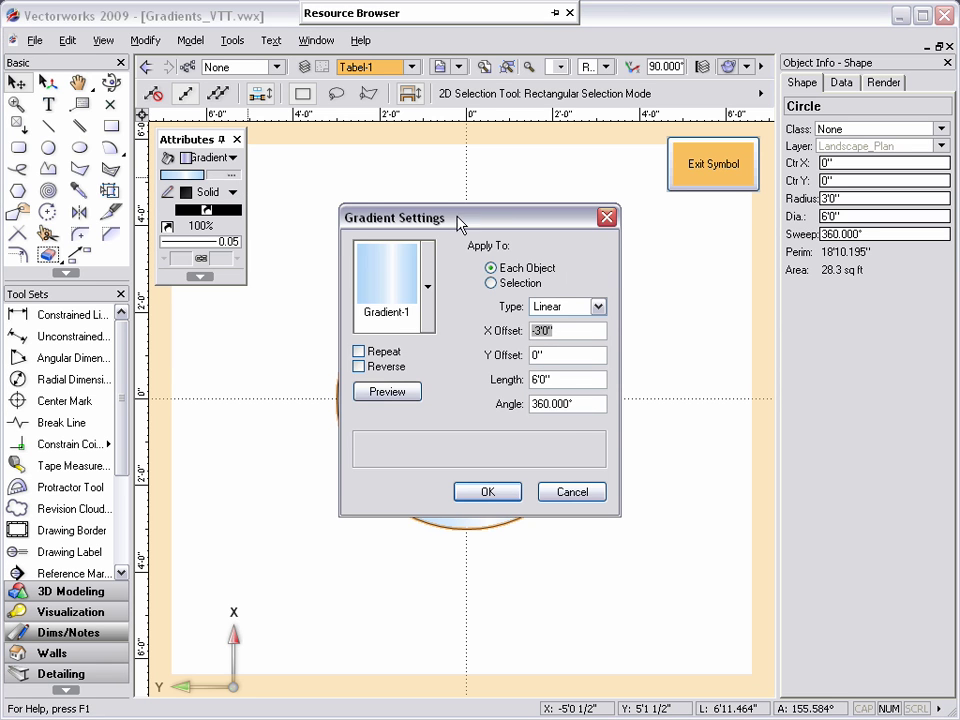
pyautogui.click(598, 307)
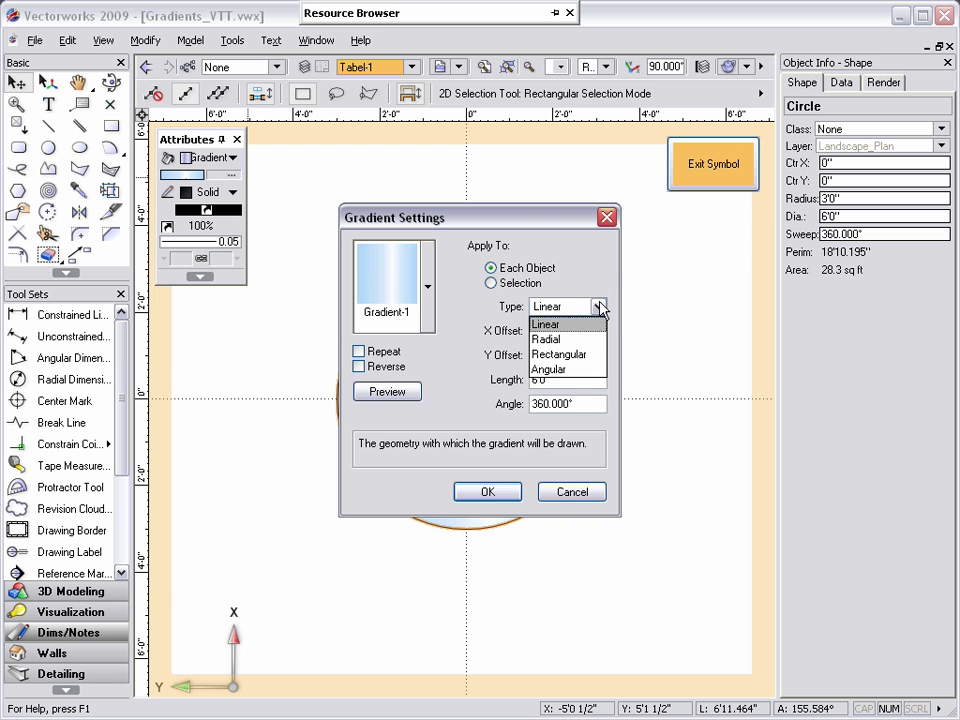
pyautogui.click(597, 430)
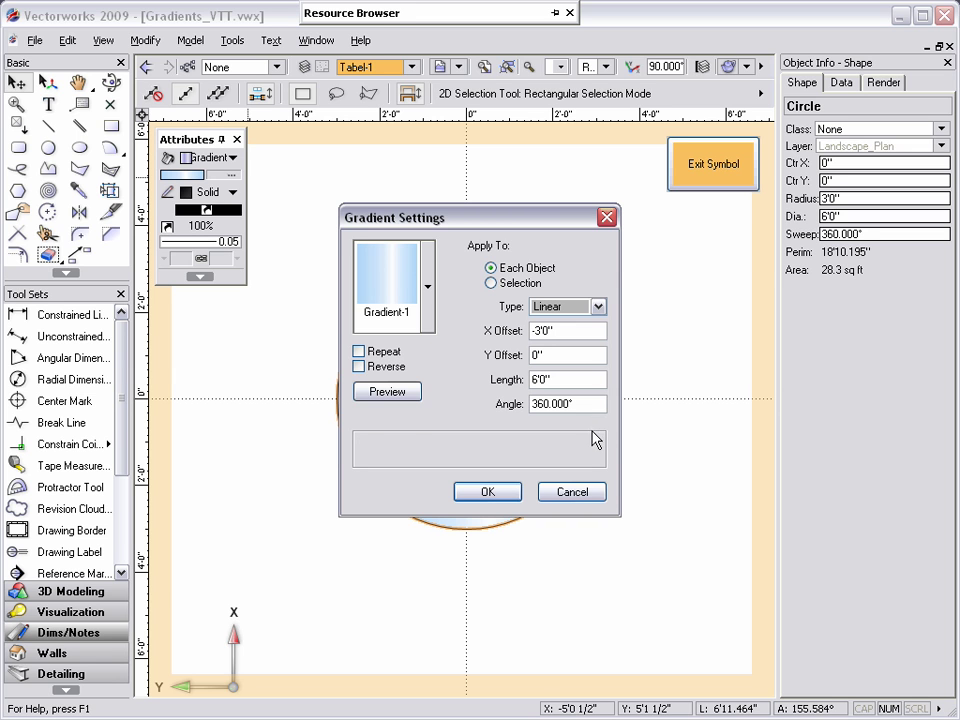
pyautogui.click(571, 492)
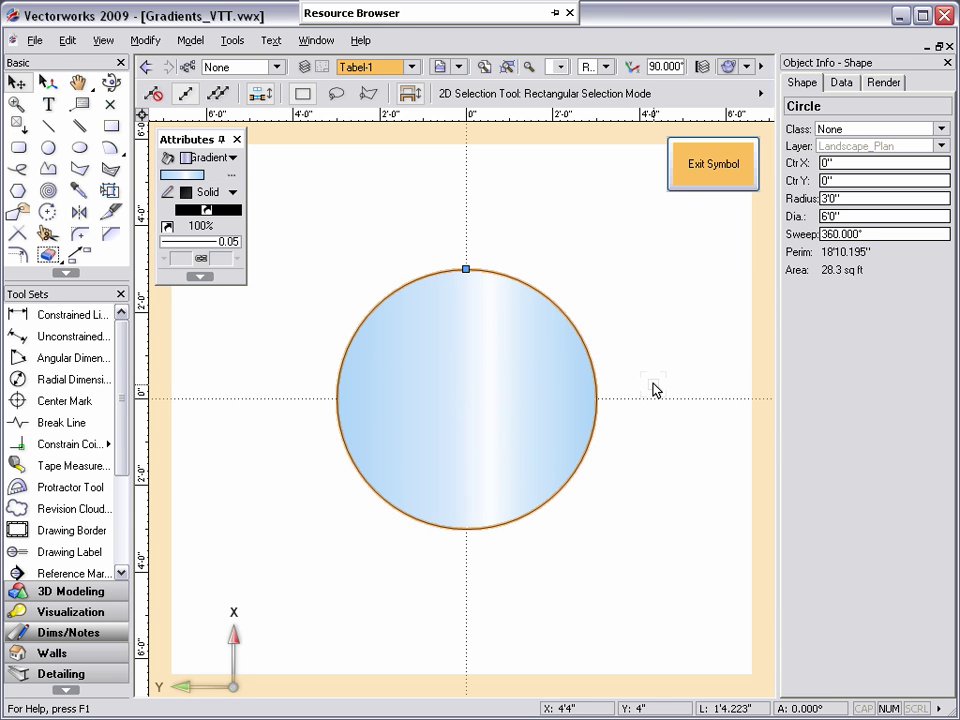
# Step: Turn the table's gradient fill diagonal at about 45°, stretch it beyond the circle on both ends and shift it slightly to the upper left
pyautogui.press('g')
pyautogui.click(110, 192)
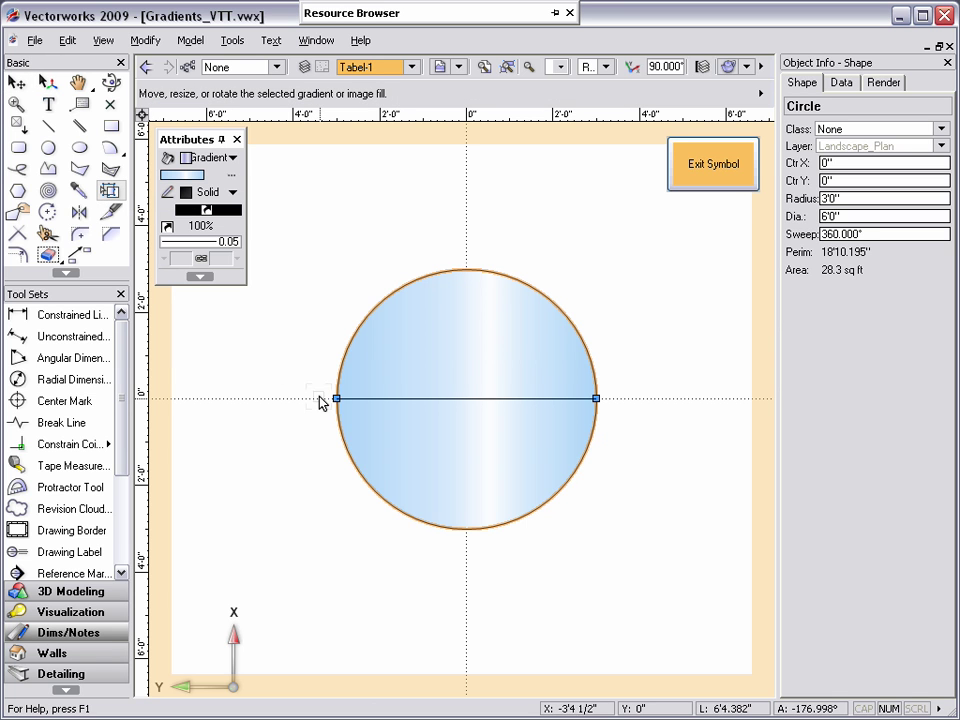
pyautogui.moveTo(336, 399); pyautogui.dragTo(337, 248)
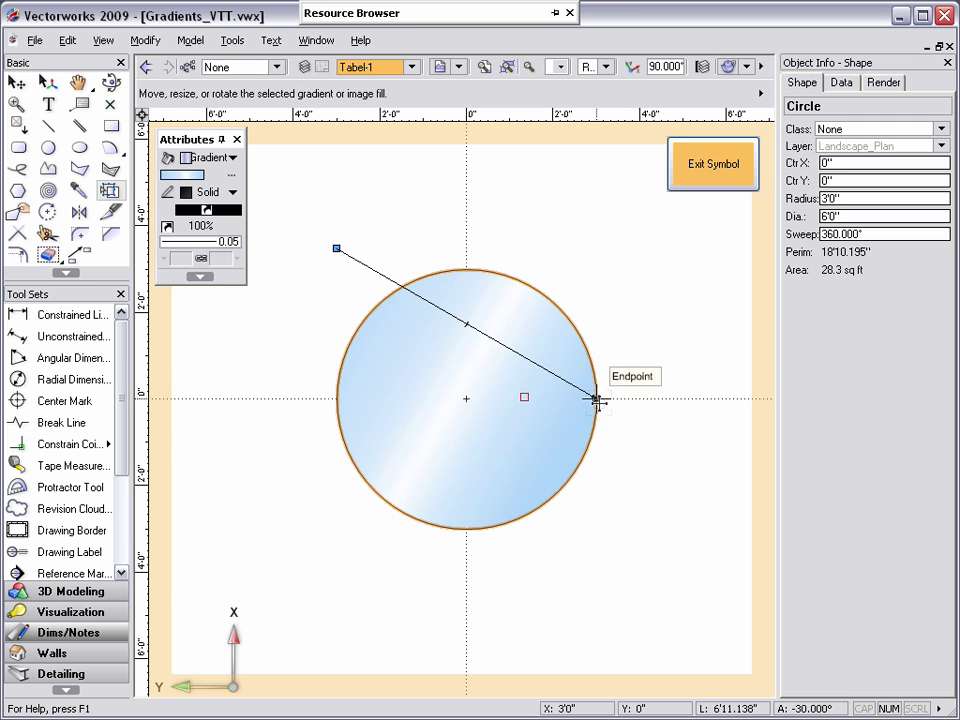
pyautogui.moveTo(596, 399); pyautogui.dragTo(617, 528)
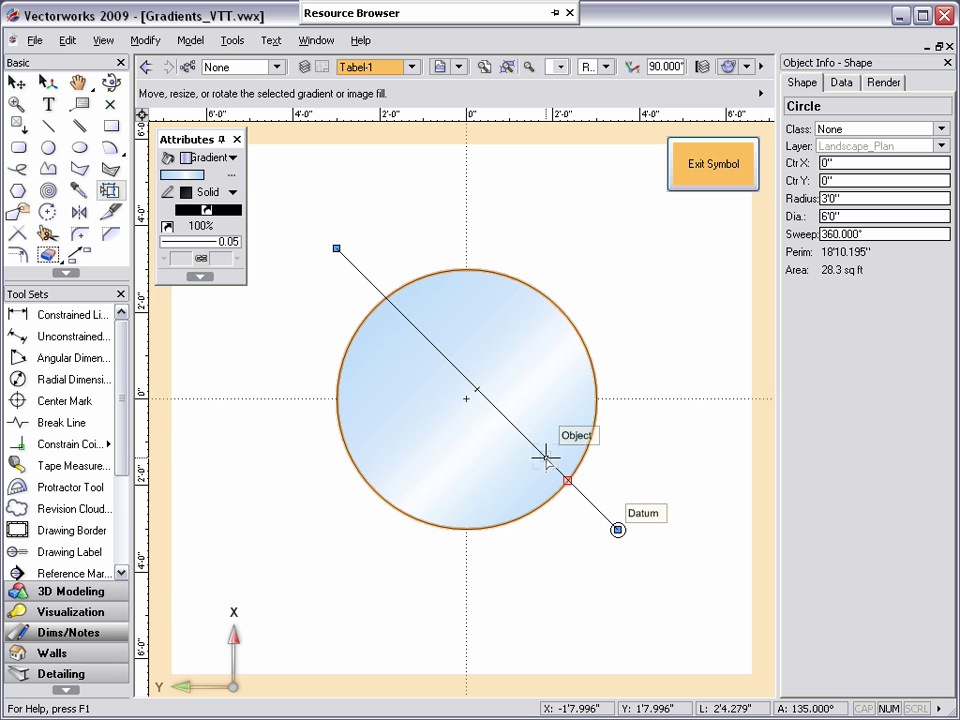
pyautogui.moveTo(536, 449)
pyautogui.mouseDown()
pyautogui.moveTo(521, 434)
pyautogui.moveTo(536, 450)
pyautogui.mouseUp()
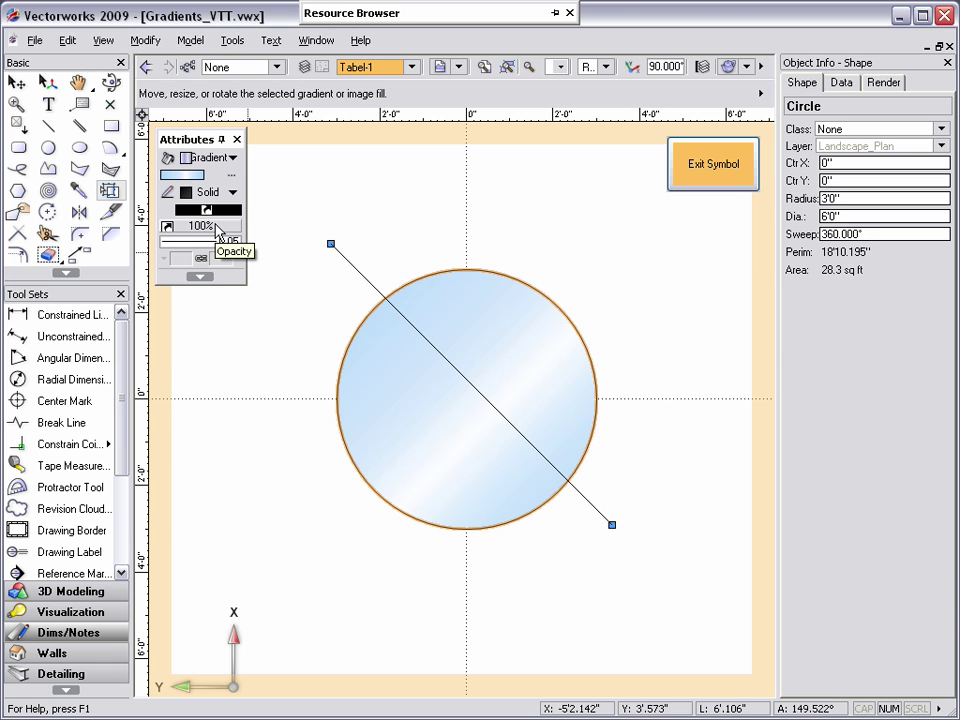
# Step: Set the opacity of the table circle to 60%
pyautogui.click(216, 230)
pyautogui.write('60')
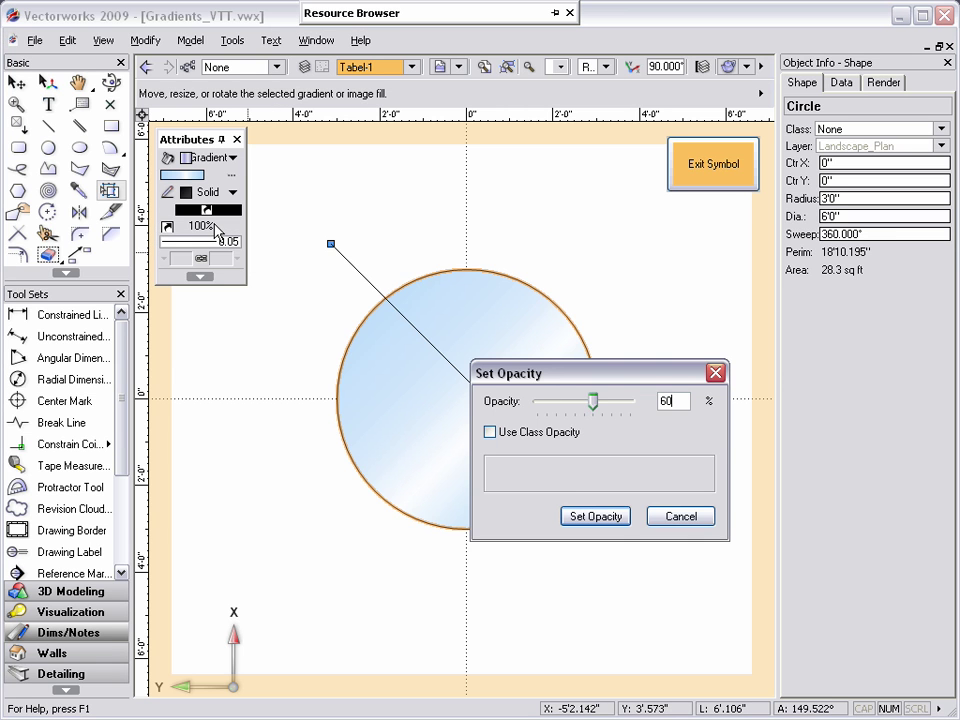
pyautogui.press('Return')
pyautogui.press('x')
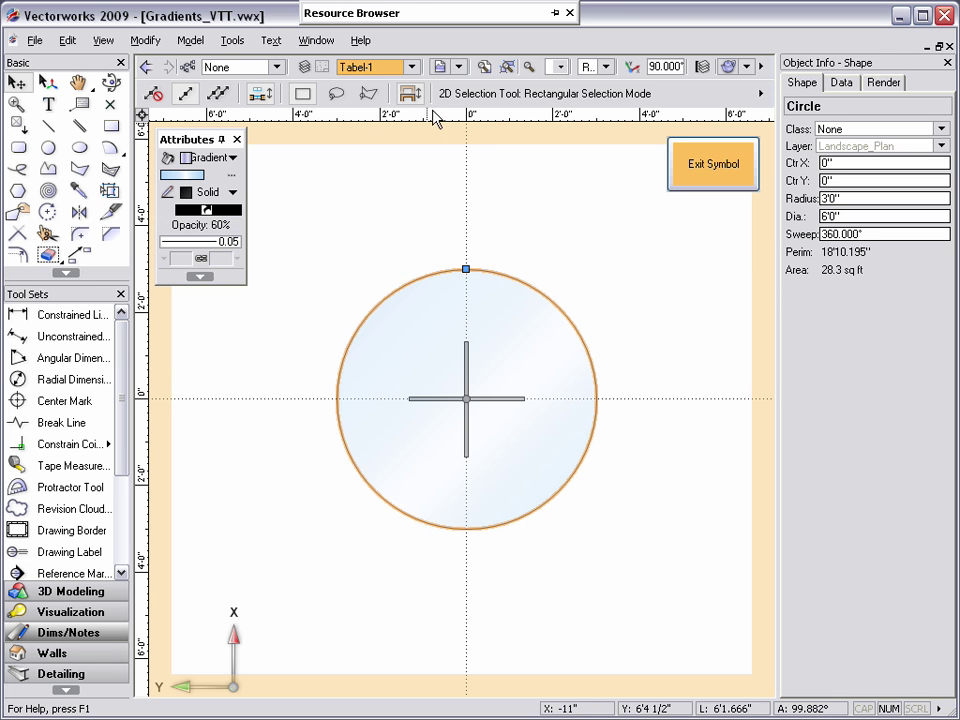
# Step: Place the Outside Chair symbol at the table's upper-right edge, rotated about -50° so that it faces the table centre
pyautogui.moveTo(476, 17)
pyautogui.moveTo(568, 150); pyautogui.dragTo(565, 325)
pyautogui.doubleClick(478, 262)
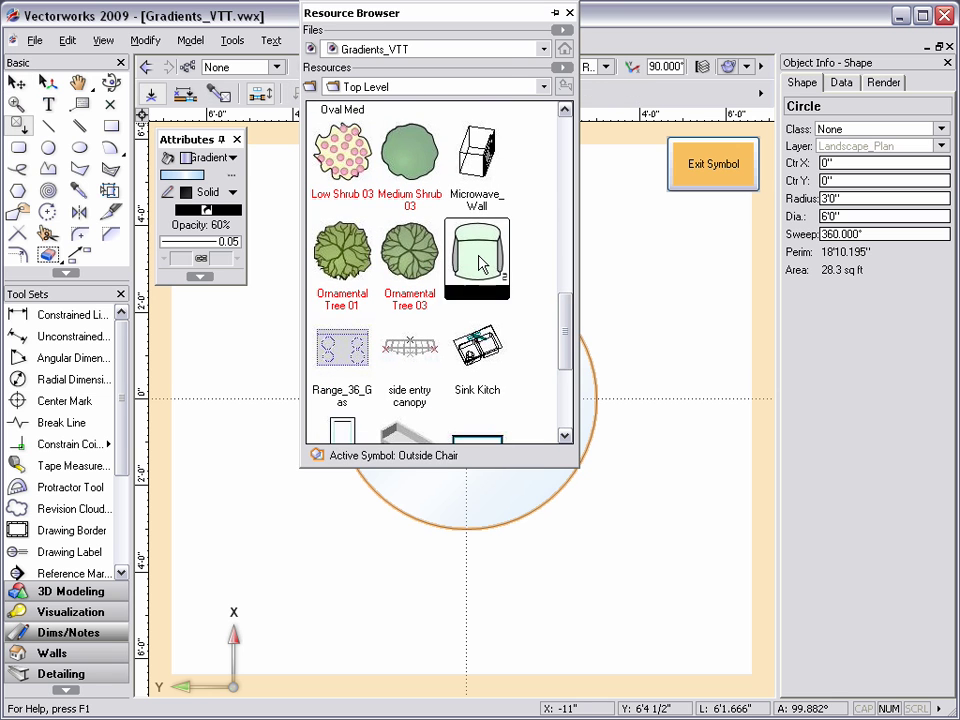
pyautogui.click(565, 315)
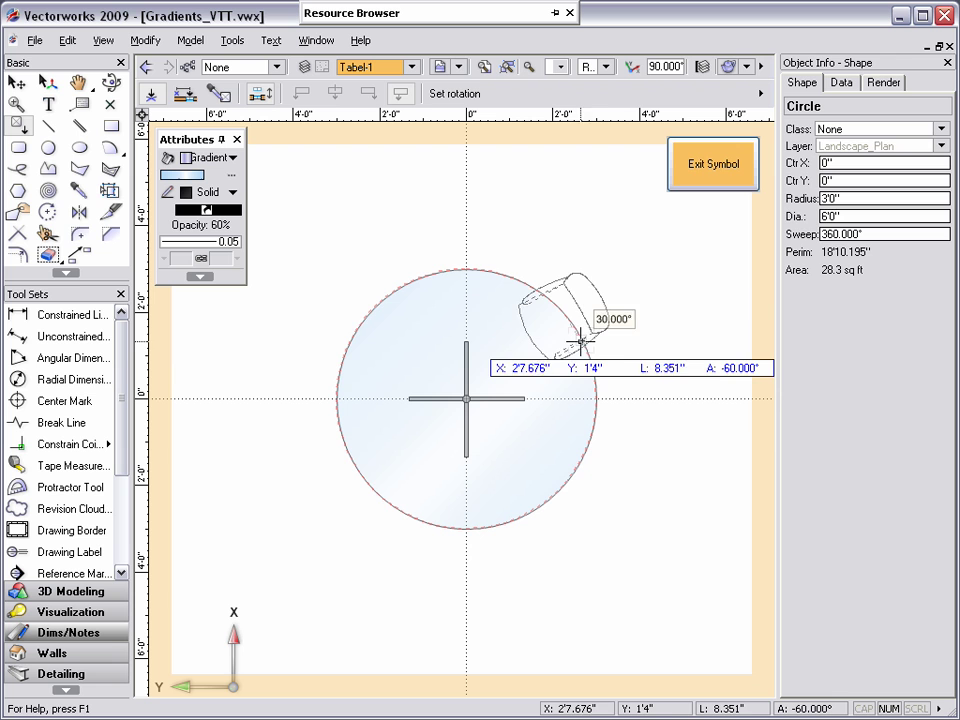
pyautogui.click(586, 341)
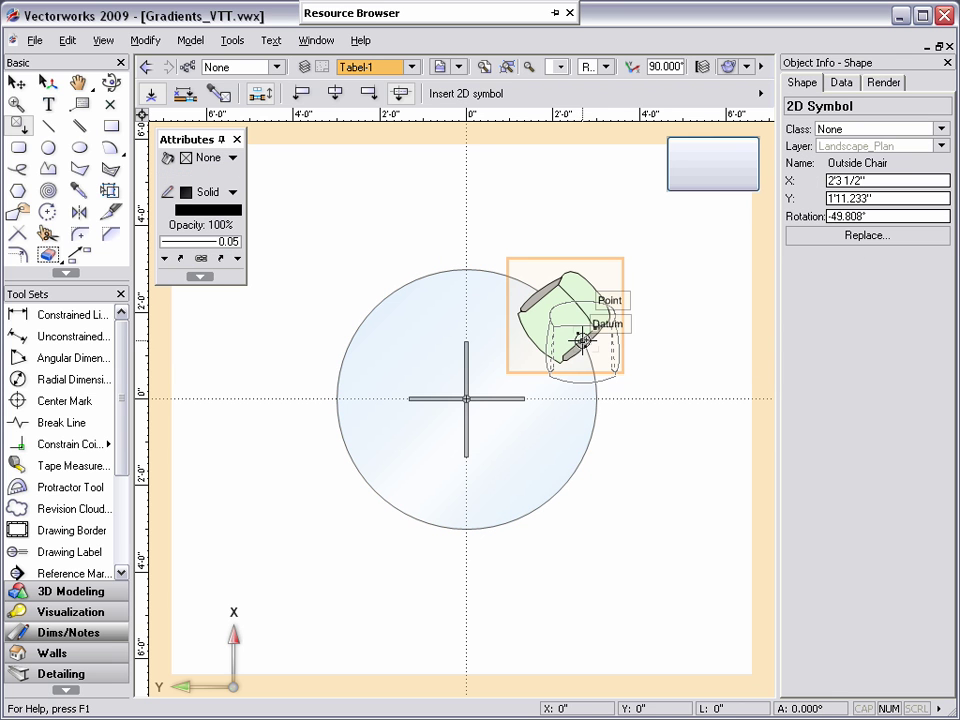
pyautogui.press('x')
pyautogui.doubleClick(583, 341)
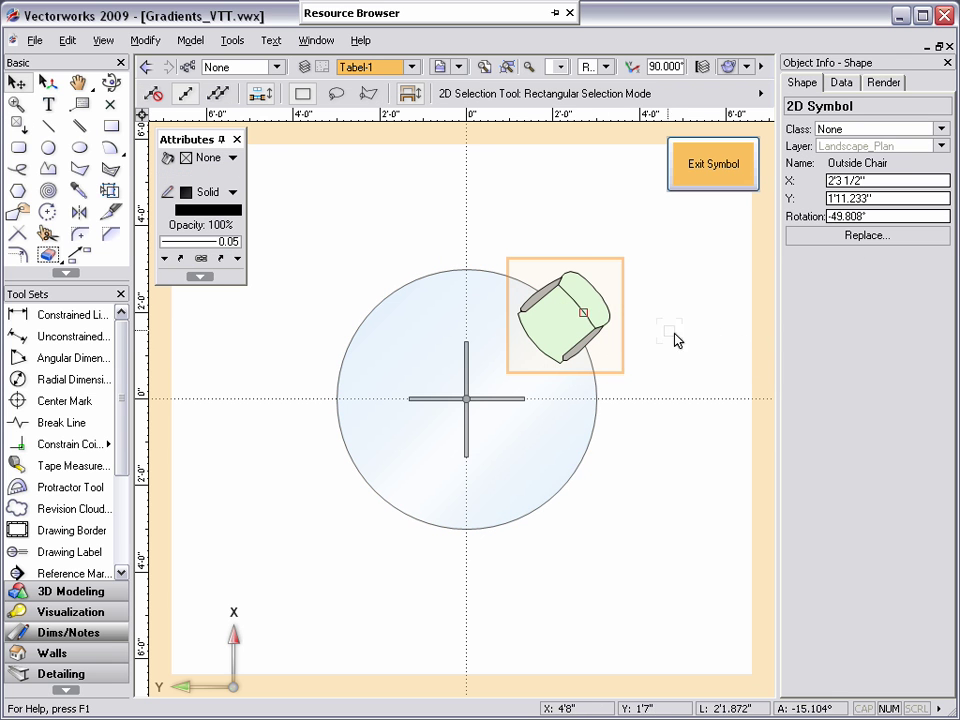
# Step: Duplicate the chair in a circular array with 3 duplicates at 90° around the table centre, rotating the duplicates and retaining the original
pyautogui.click(68, 42)
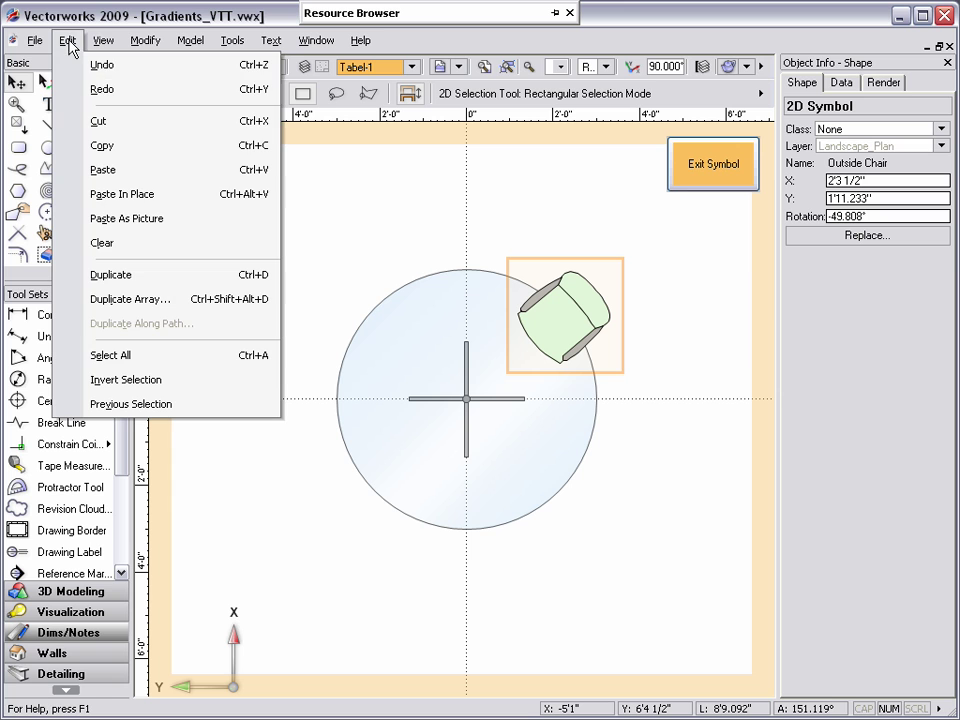
pyautogui.click(73, 303)
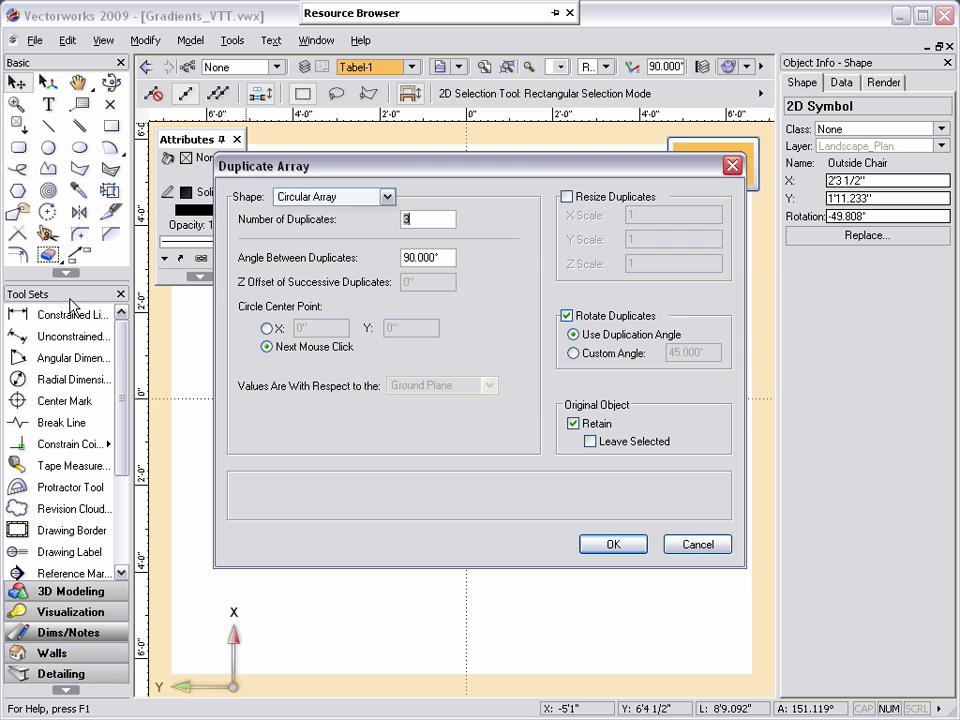
pyautogui.hotkey('shift', 'Tab')
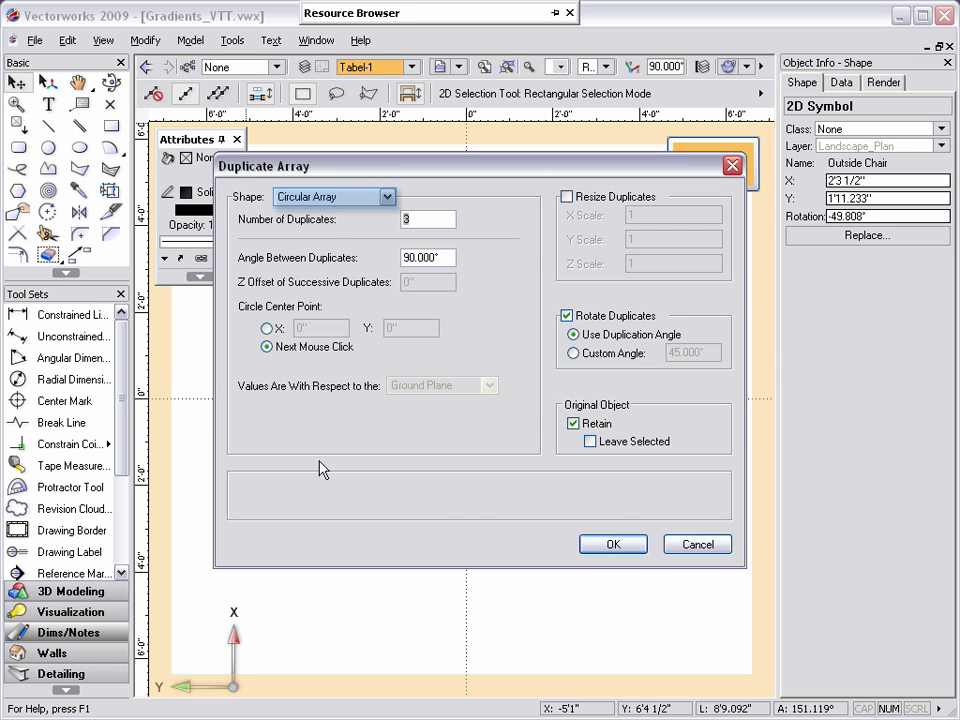
pyautogui.press('Tab')
pyautogui.write('3')
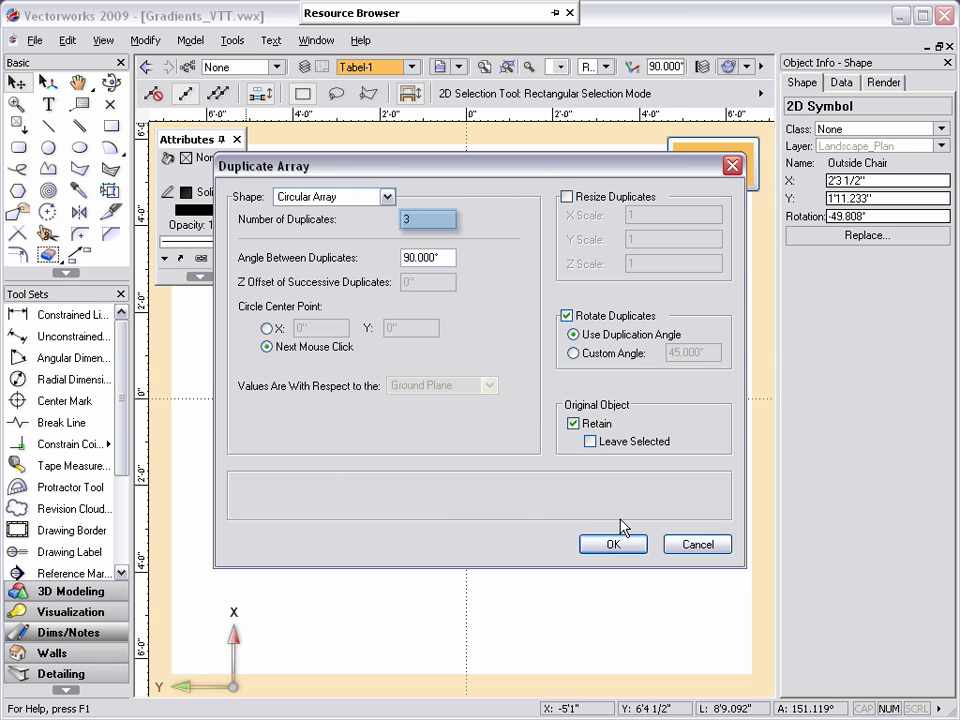
pyautogui.press('Tab')
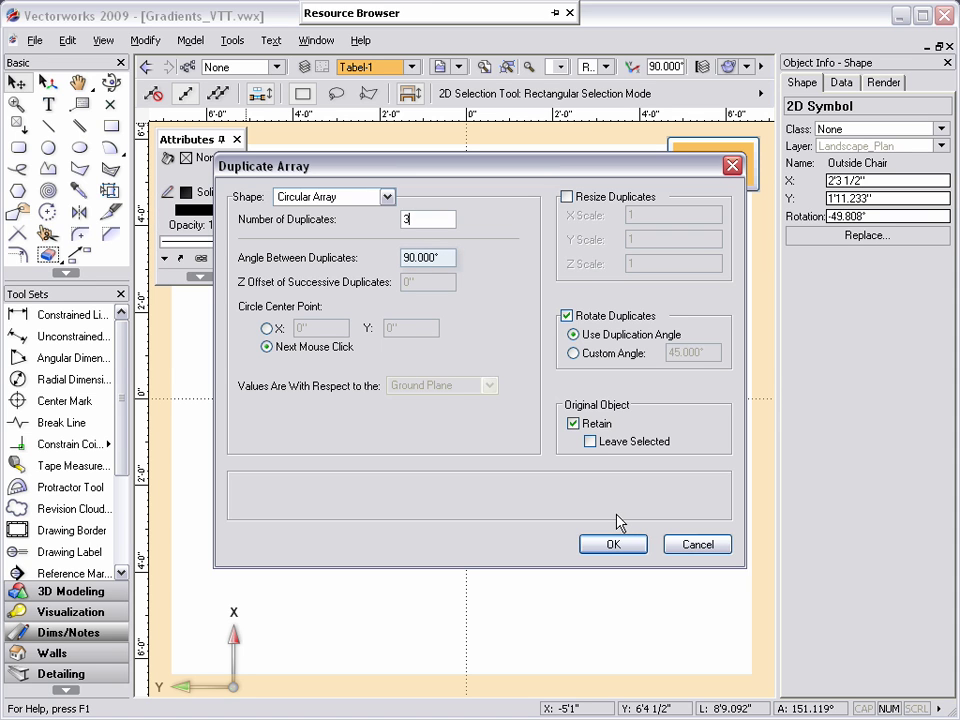
pyautogui.press('Tab')
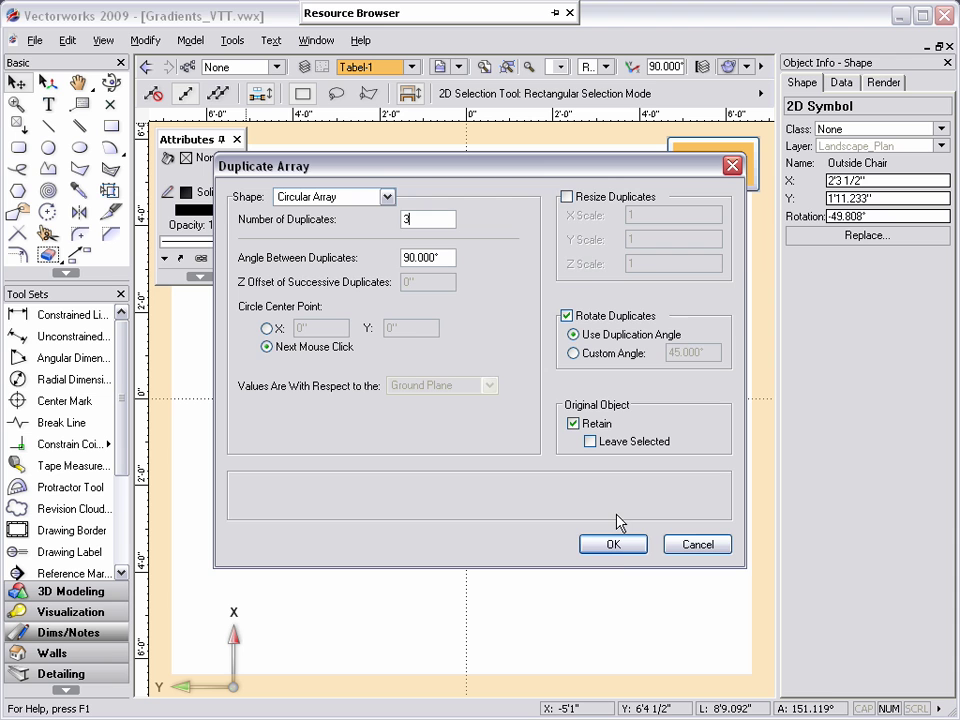
pyautogui.click(612, 545)
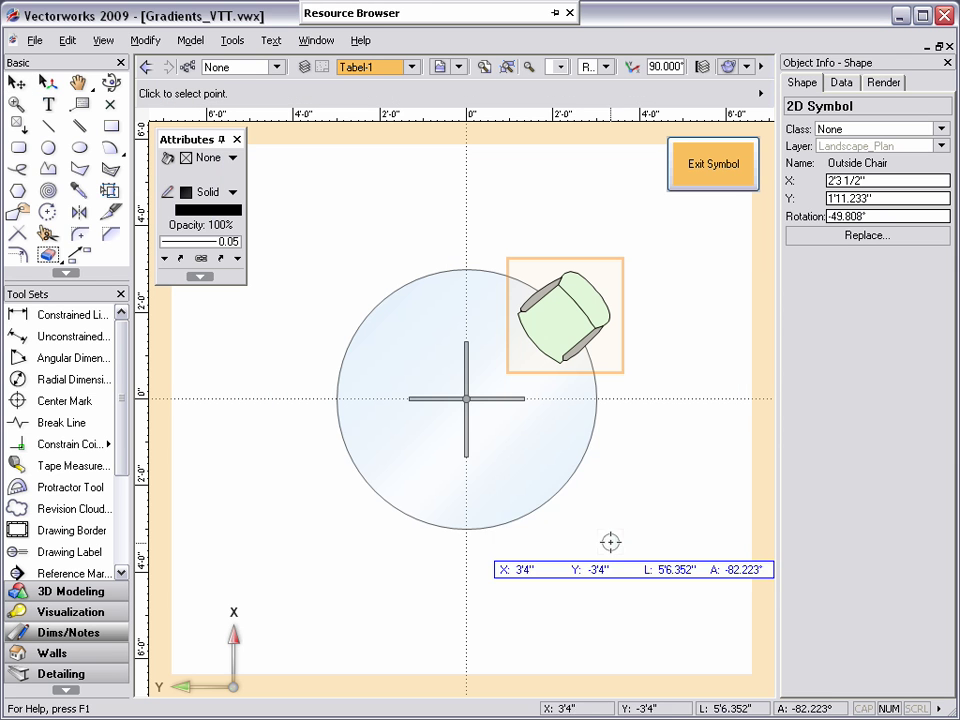
pyautogui.click(467, 398)
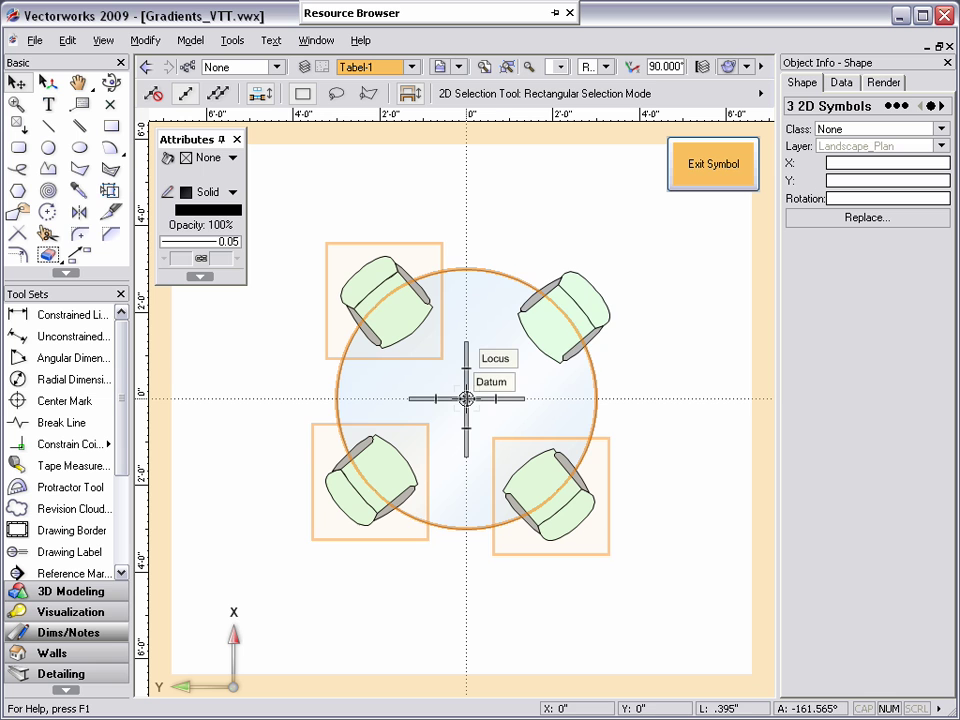
# Step: Add the original chair to the selected duplicates and send all four chairs to the back, behind the table
pyautogui.keyDown('shift'); pyautogui.click(580, 312); pyautogui.keyUp('shift')
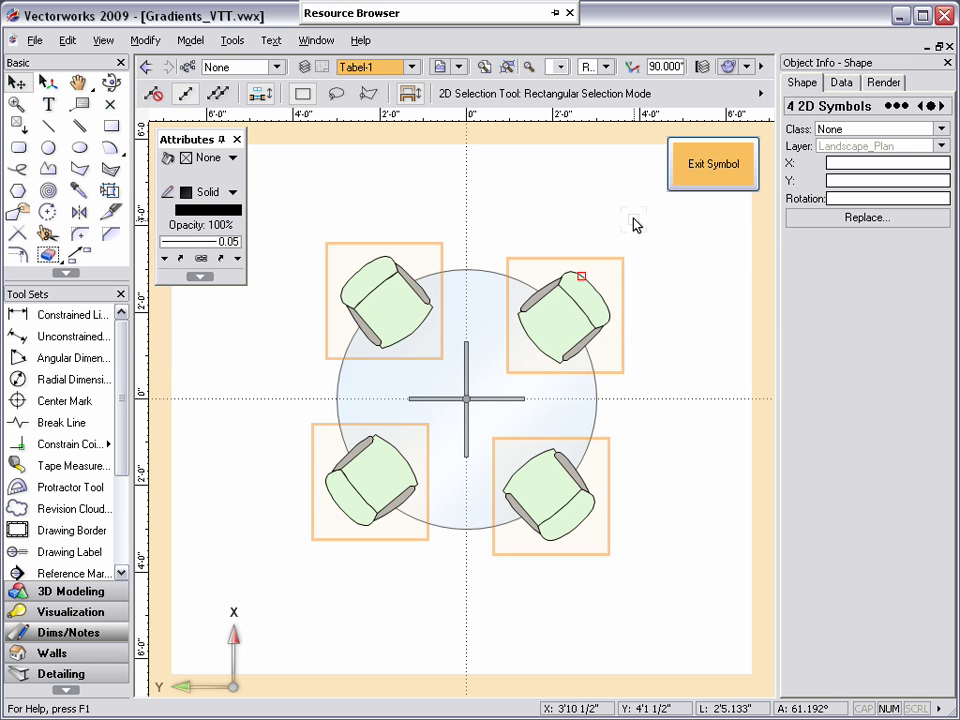
pyautogui.click(144, 40)
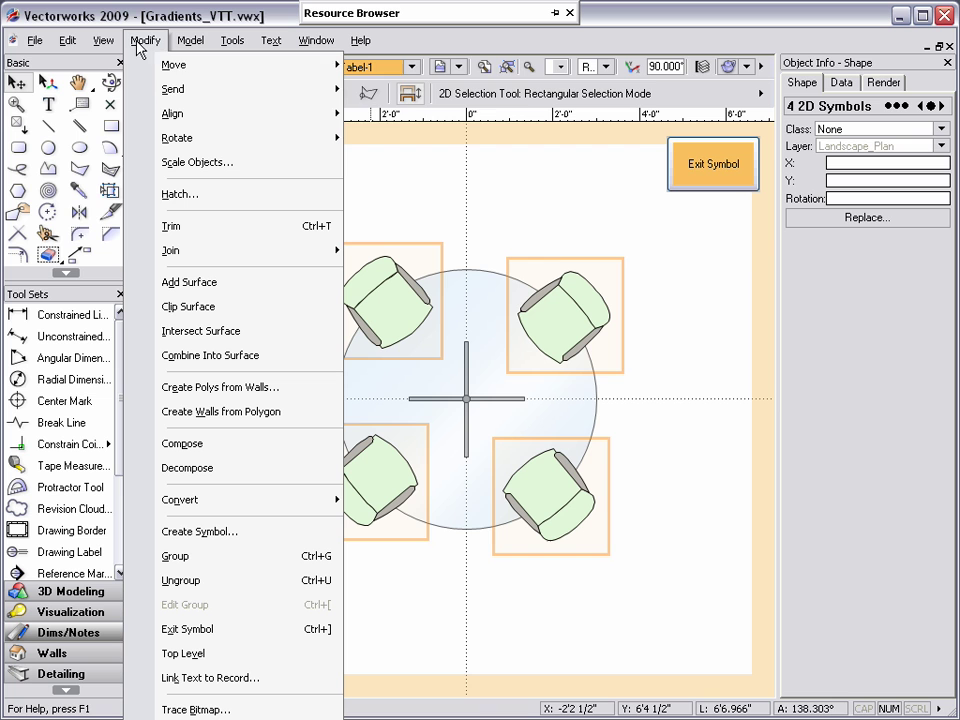
pyautogui.moveTo(170, 89)
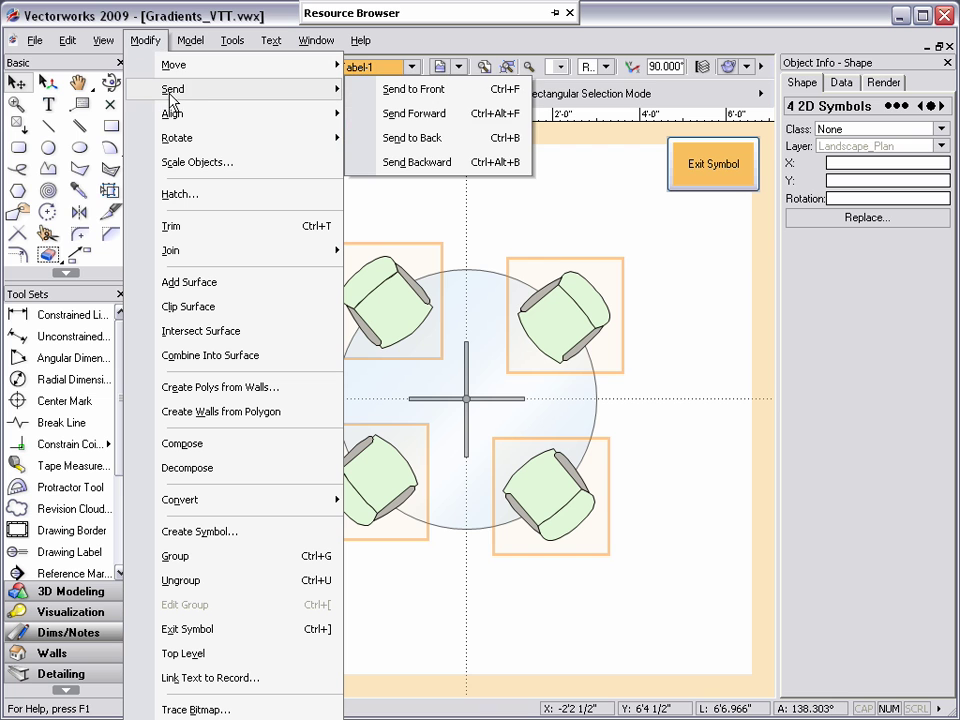
pyautogui.click(400, 142)
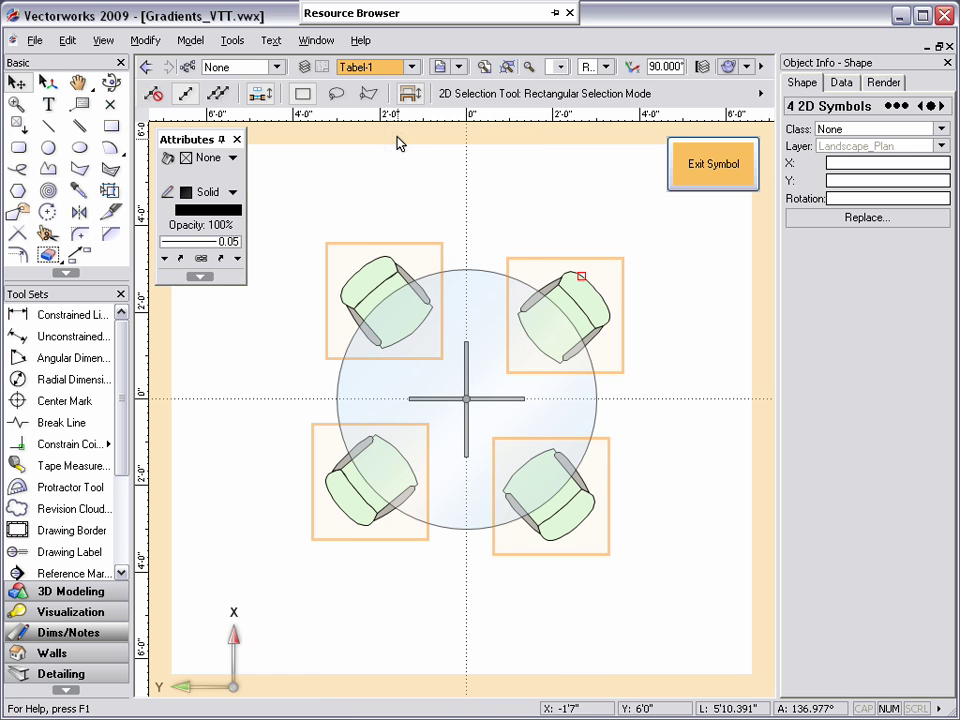
pyautogui.click(587, 222)
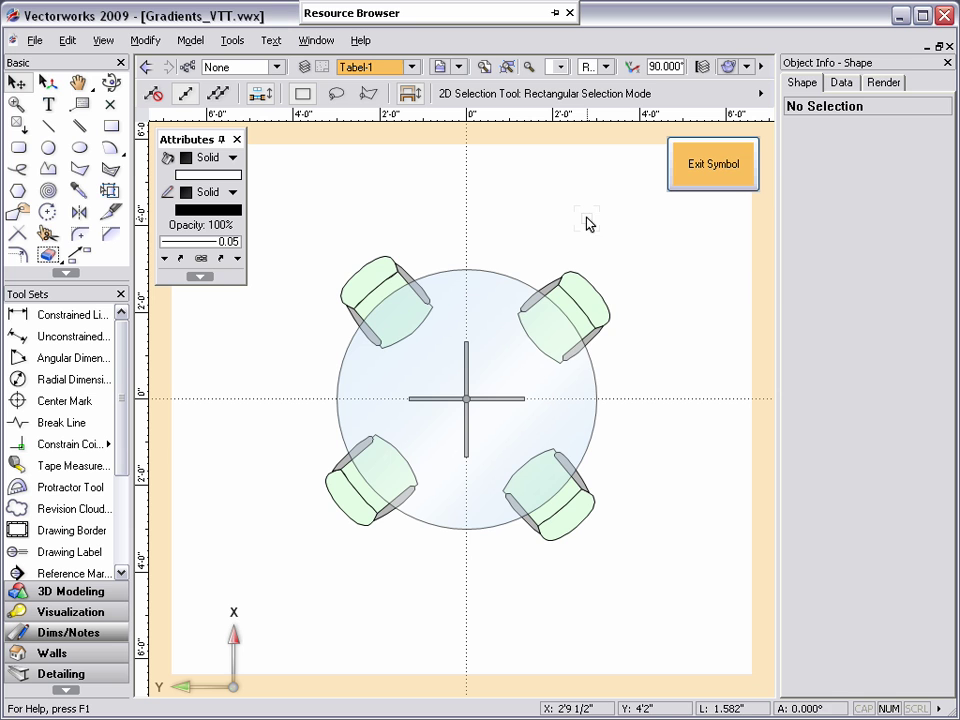
# Step: Open the 2D component of the Outside Chair symbol for editing
pyautogui.doubleClick(612, 280)
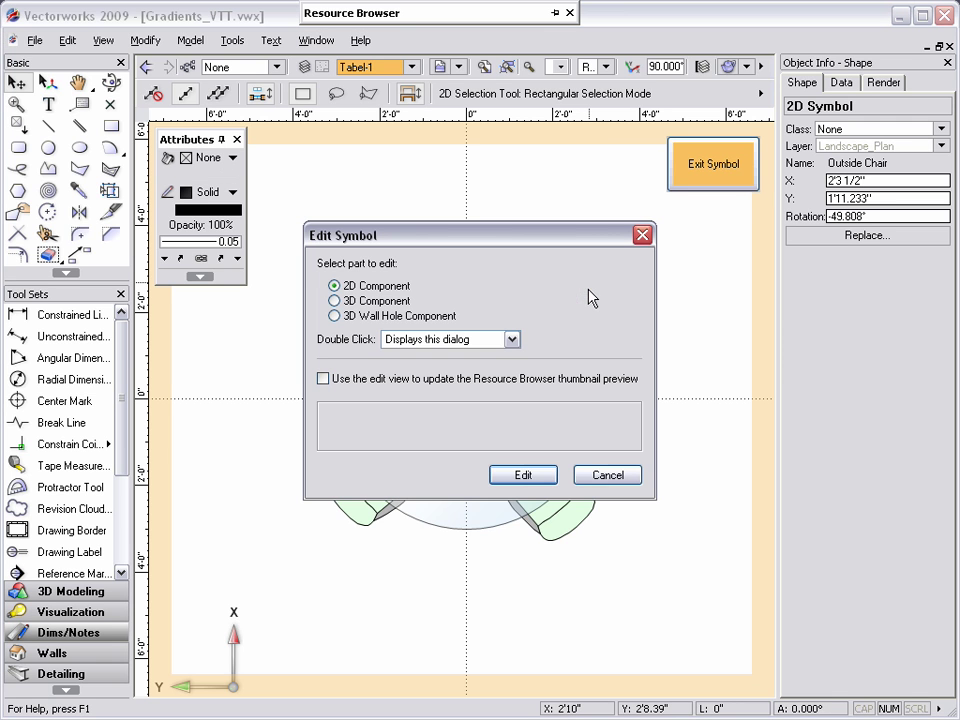
pyautogui.click(545, 477)
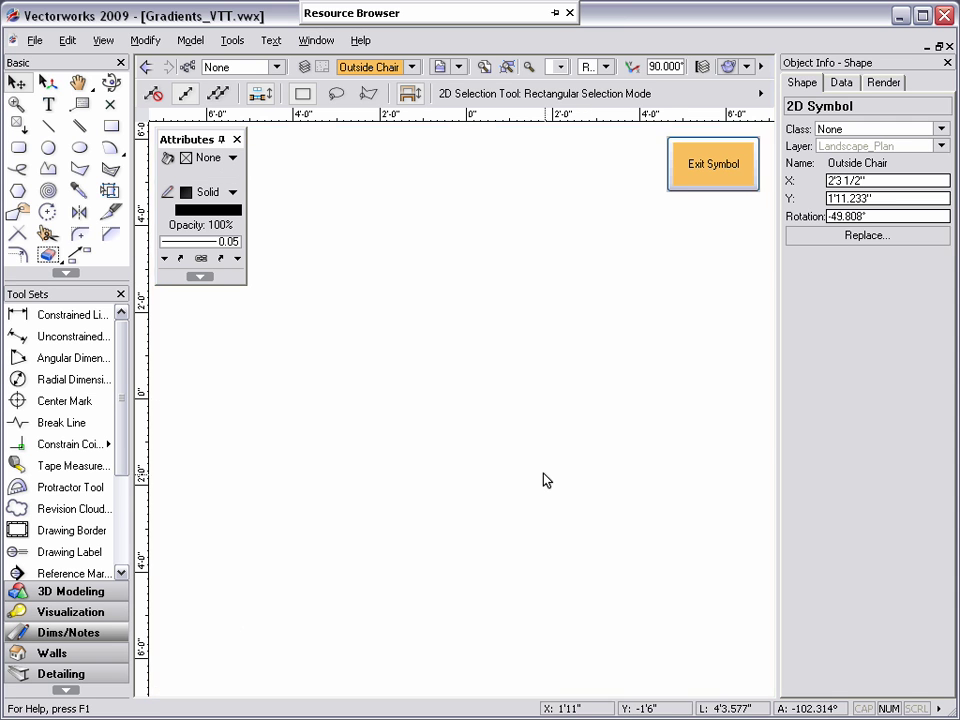
pyautogui.click(535, 465)
pyautogui.press('c')
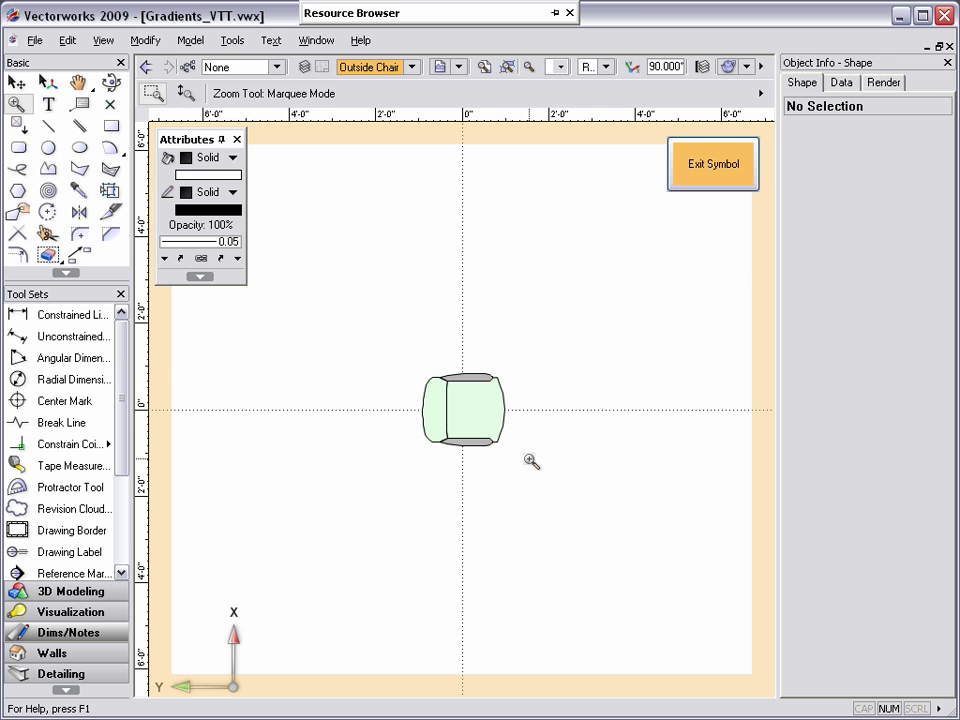
pyautogui.moveTo(533, 468); pyautogui.dragTo(391, 350)
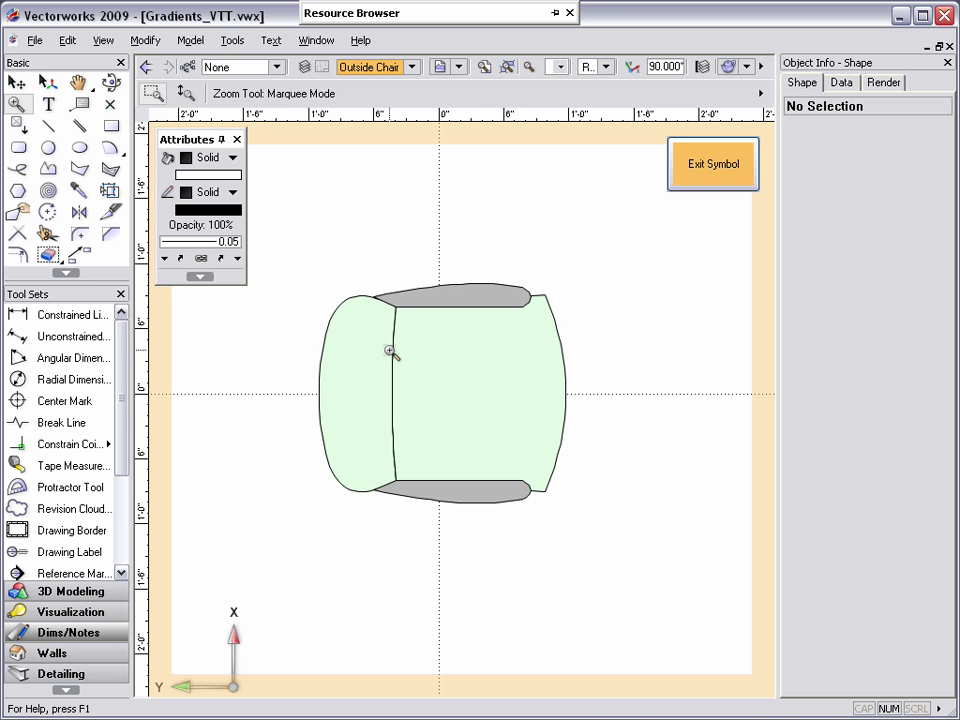
# Step: Duplicate the chair's light green back and seat shapes in place and fill the copies with the Grayscale gradient
pyautogui.press('x')
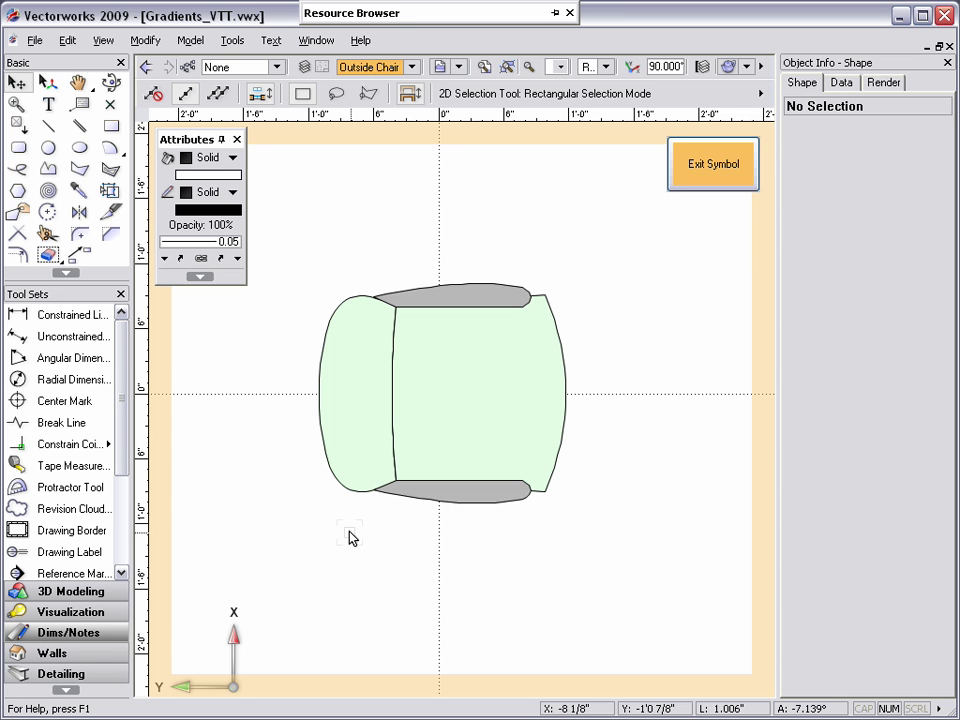
pyautogui.click(360, 428)
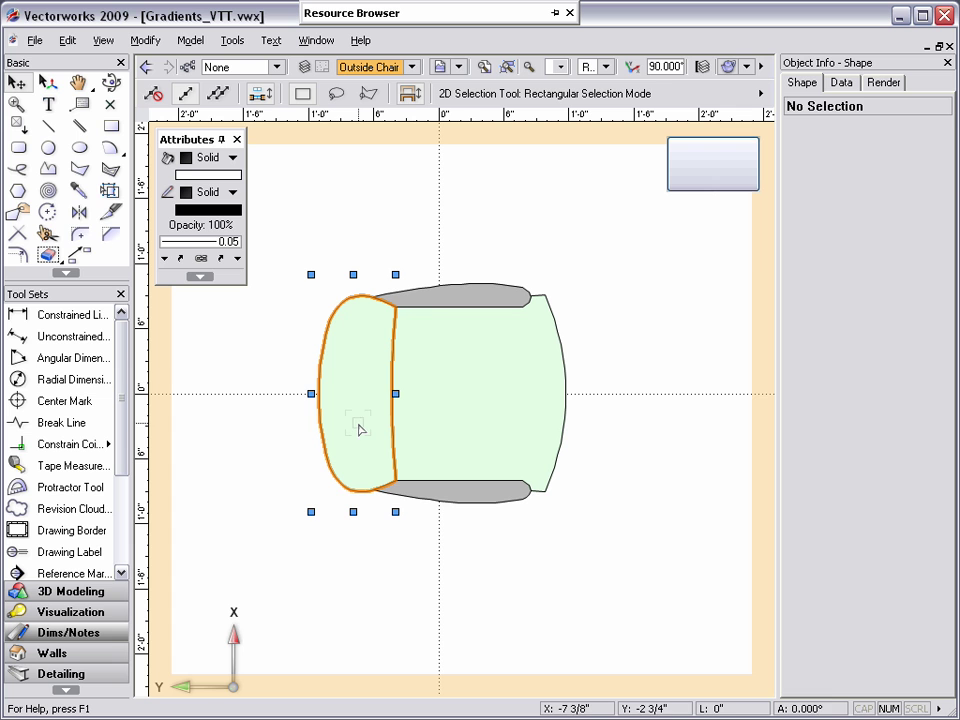
pyautogui.keyDown('shift'); pyautogui.click(468, 391); pyautogui.keyUp('shift')
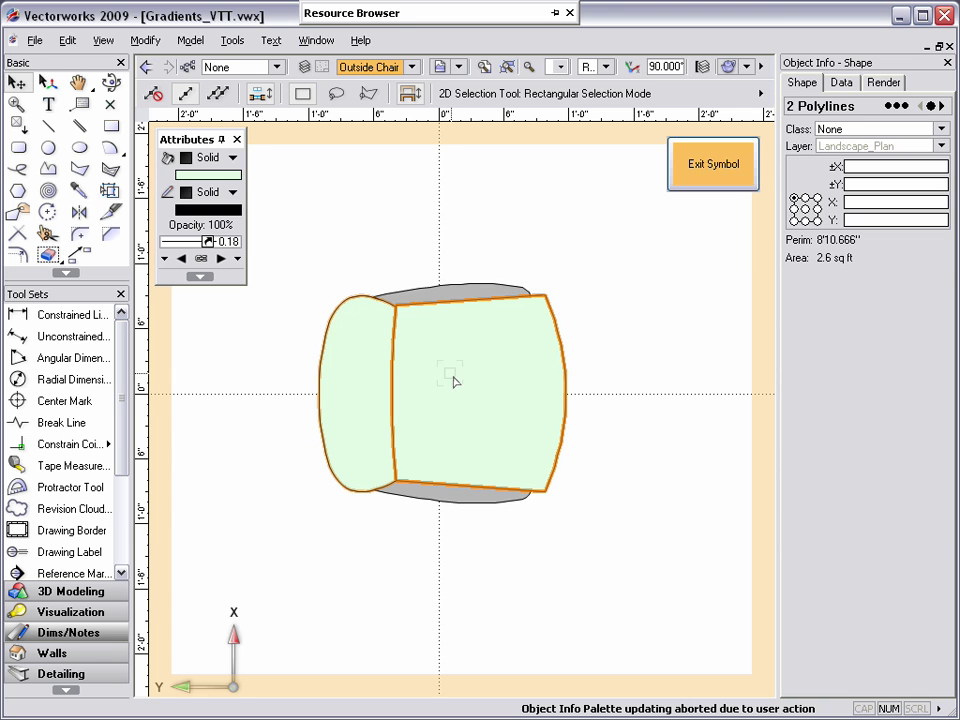
pyautogui.click(224, 160)
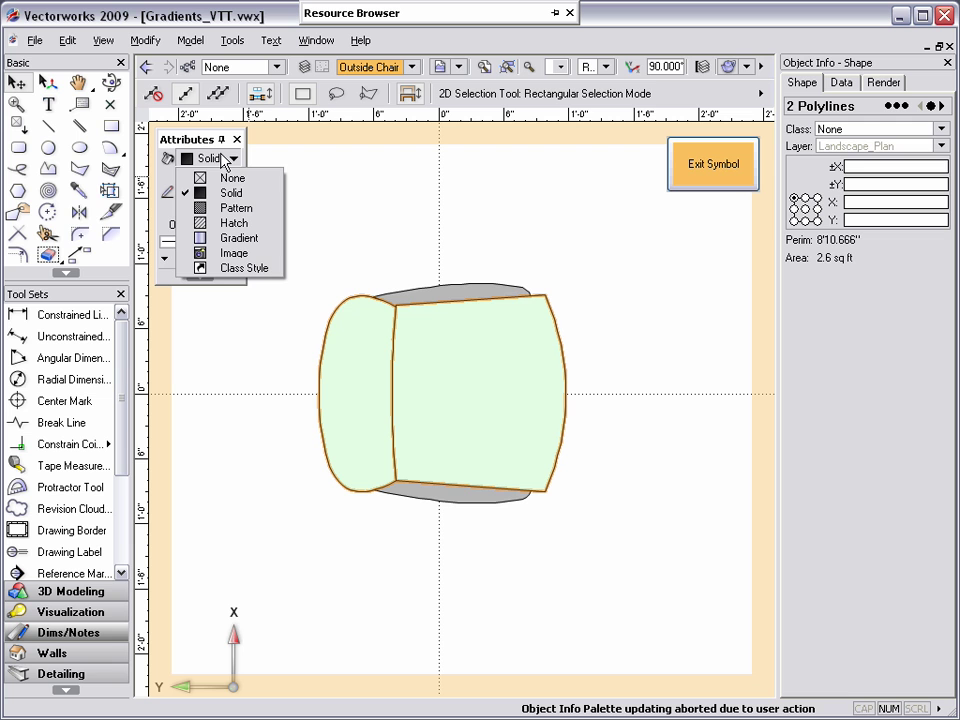
pyautogui.click(228, 239)
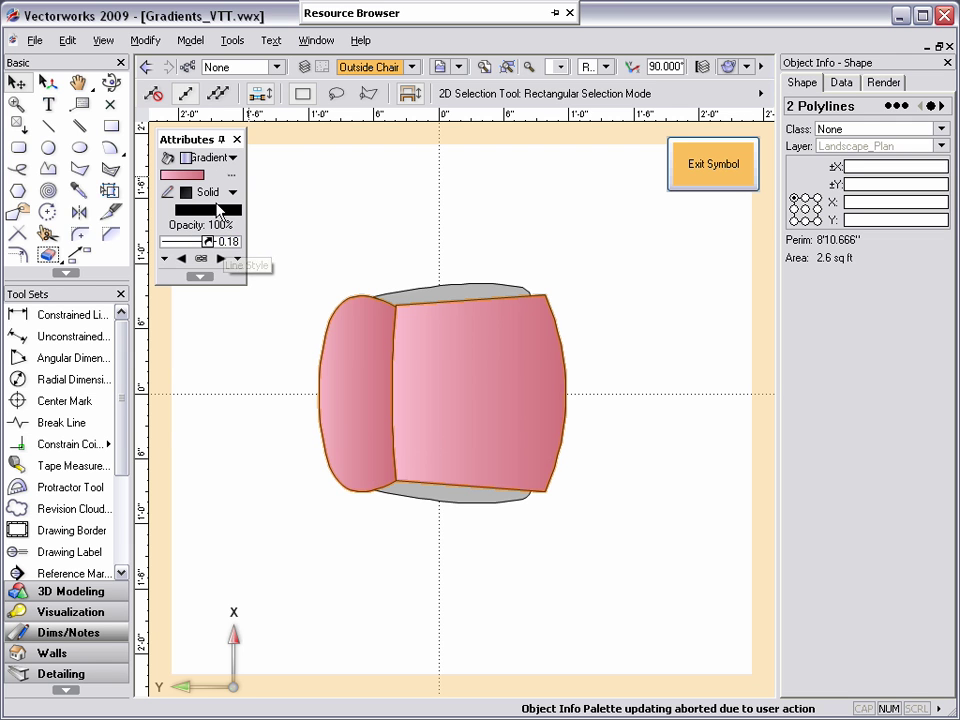
pyautogui.click(186, 178)
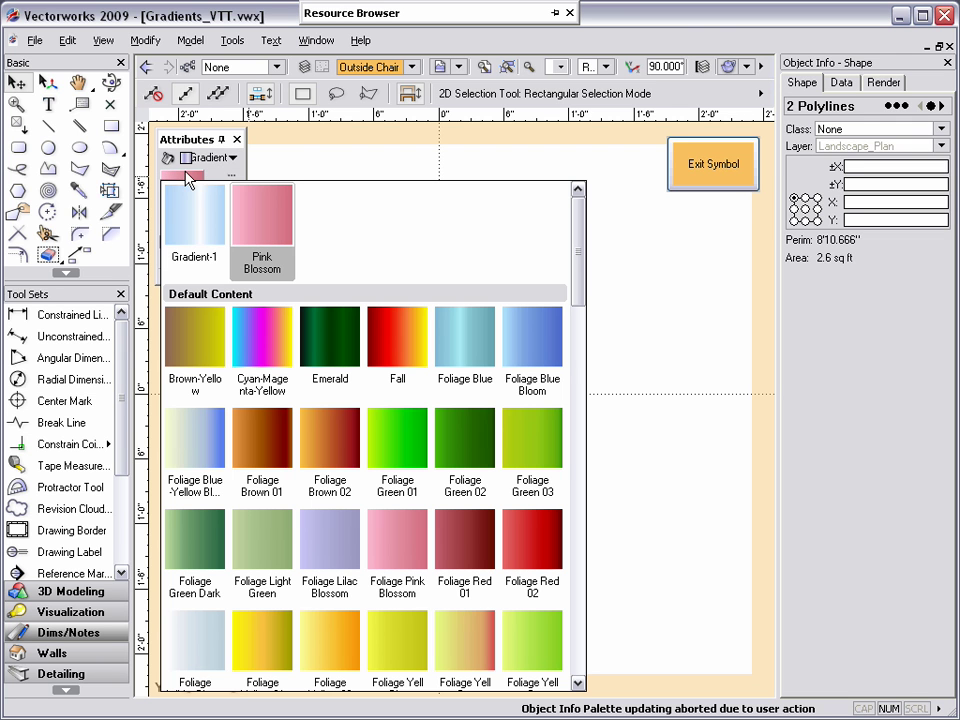
pyautogui.moveTo(582, 247); pyautogui.dragTo(582, 316)
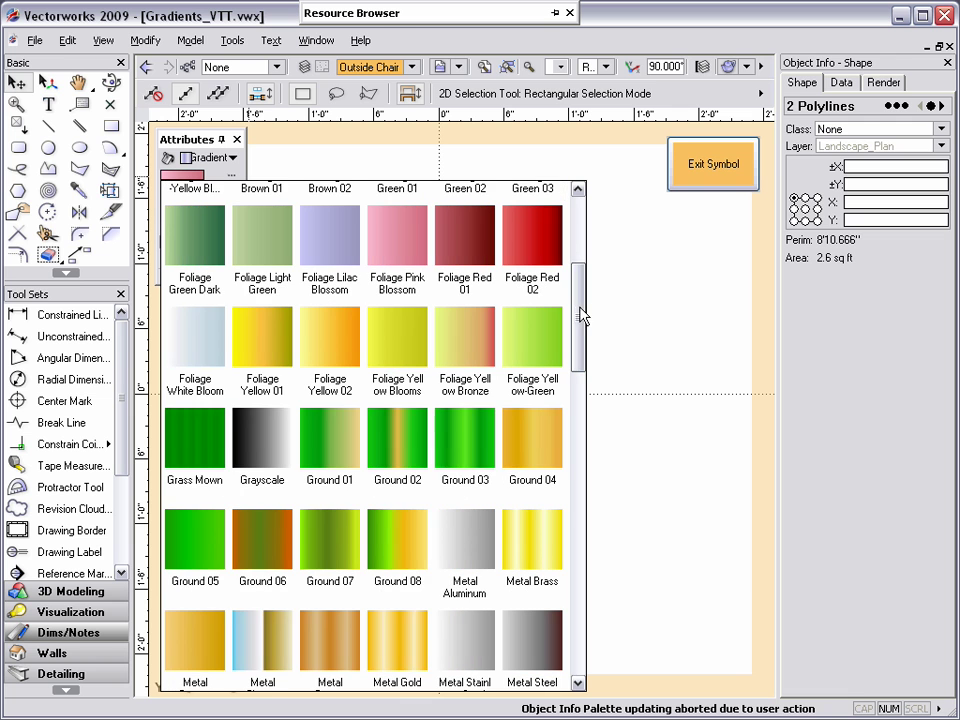
pyautogui.click(264, 438)
pyautogui.click(270, 363)
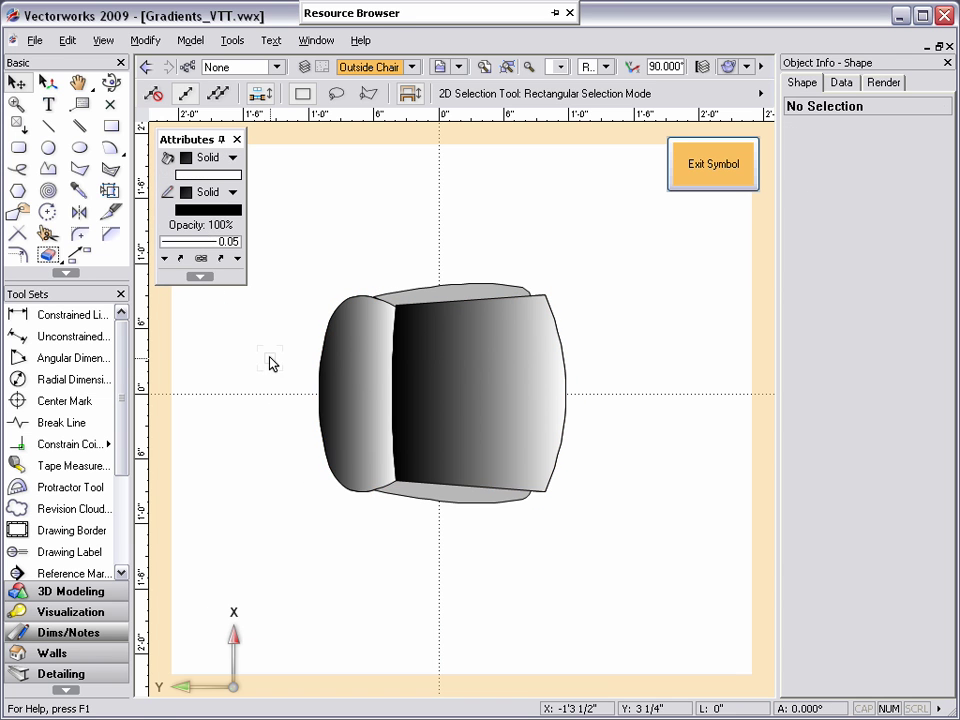
# Step: Reverse the gradient fill on the chair's backrest shape, keeping it linear and applied to each object
pyautogui.click(362, 378)
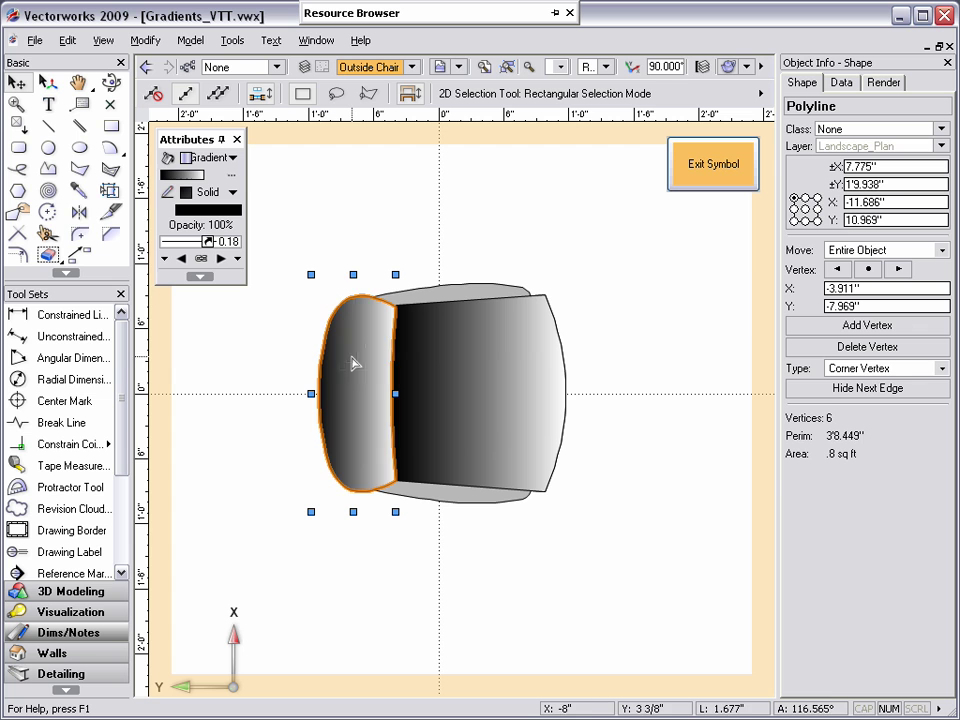
pyautogui.click(223, 177)
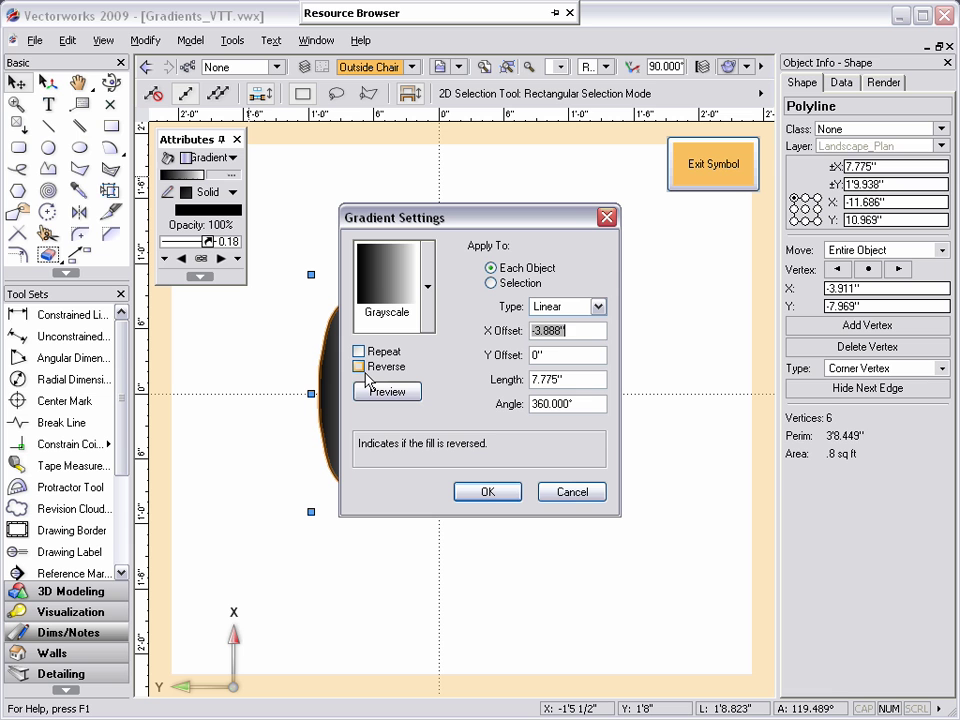
pyautogui.click(360, 367)
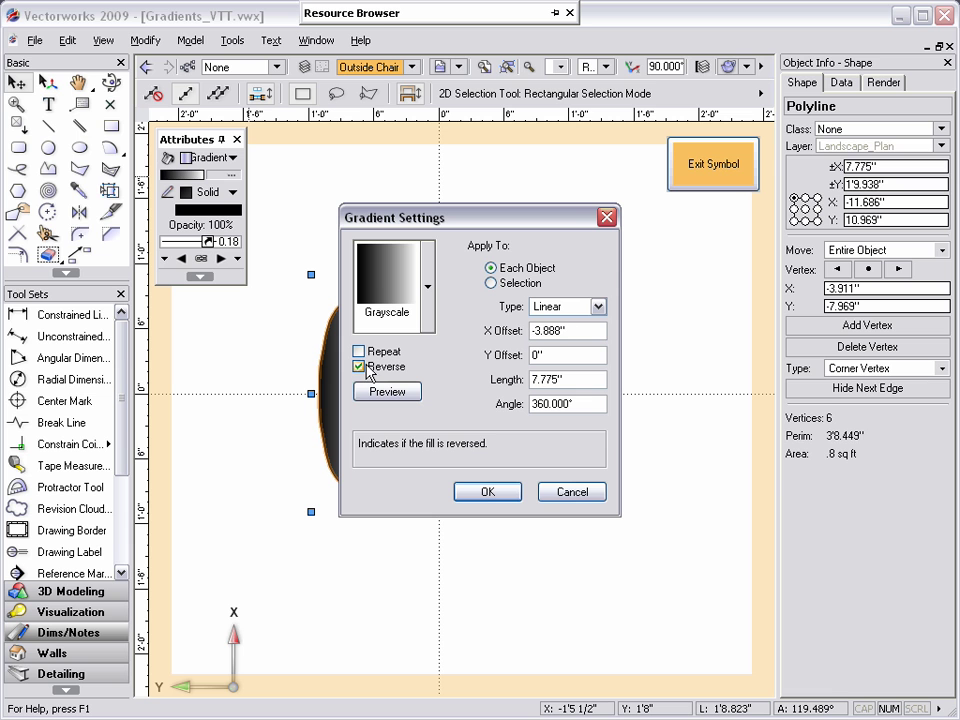
pyautogui.click(487, 492)
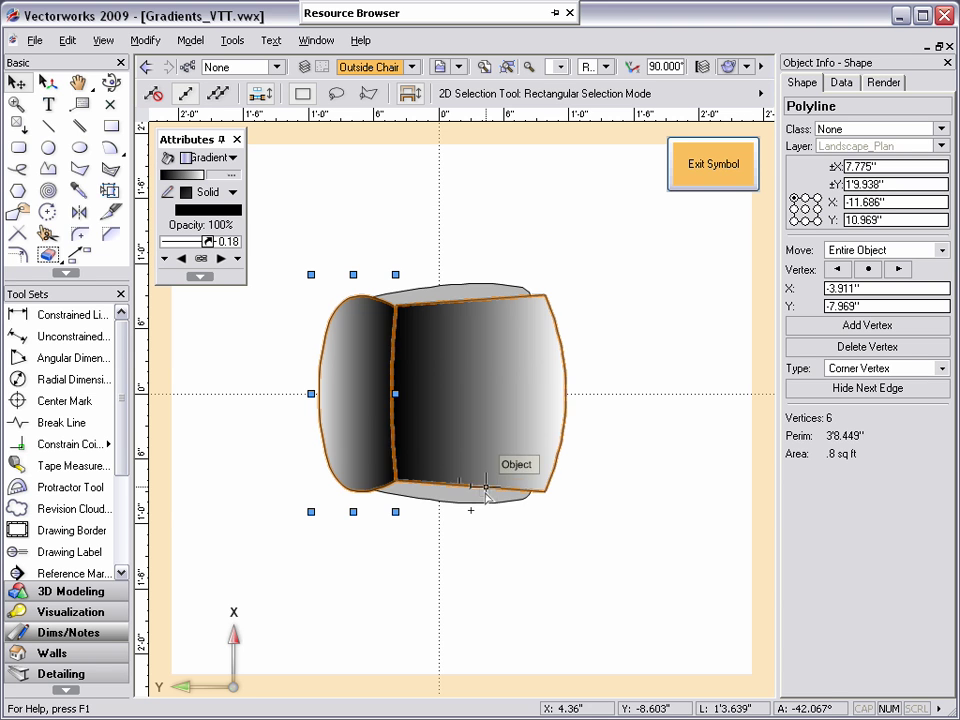
pyautogui.click(456, 534)
# Step: Set the opacity of the gradient-filled seat and backrest shapes to 40%
pyautogui.click(463, 441)
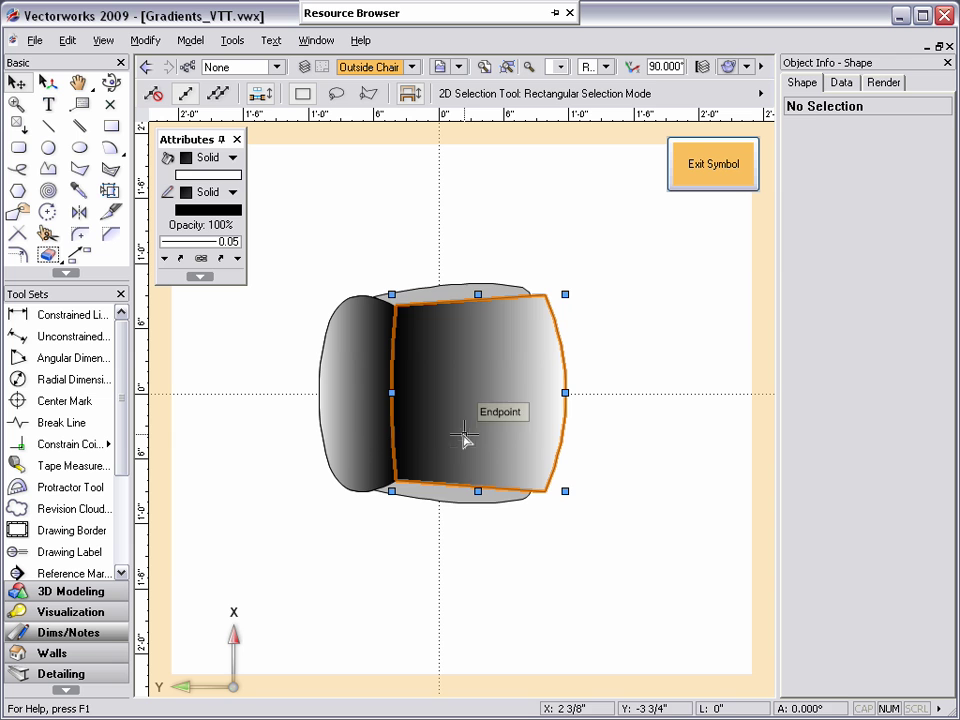
pyautogui.keyDown('shift'); pyautogui.click(366, 424); pyautogui.keyUp('shift')
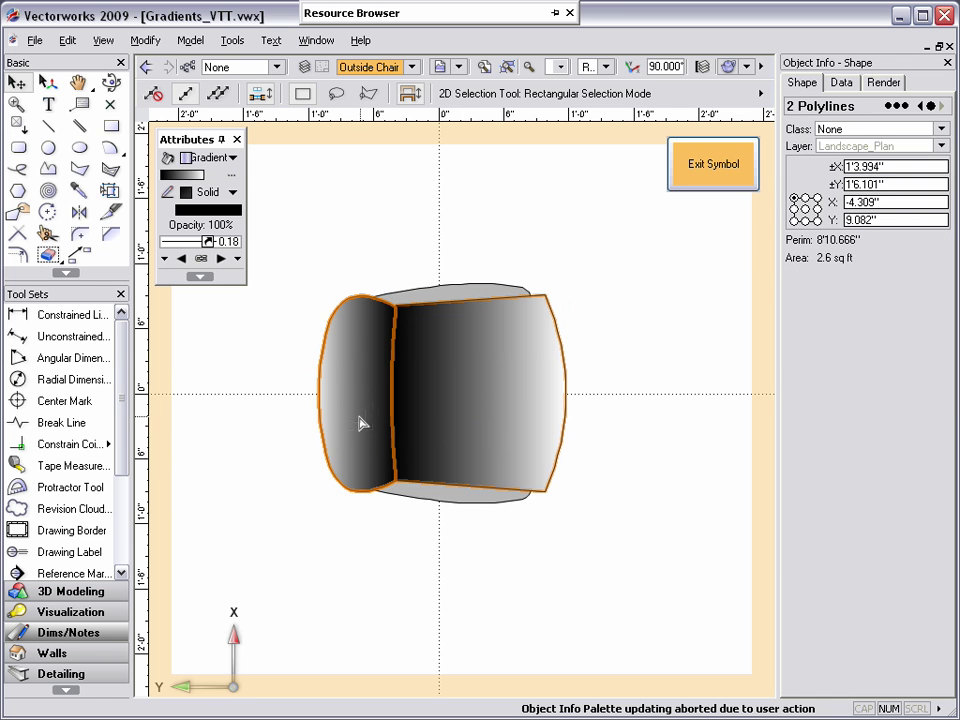
pyautogui.click(236, 225)
pyautogui.write('40')
pyautogui.press('Return')
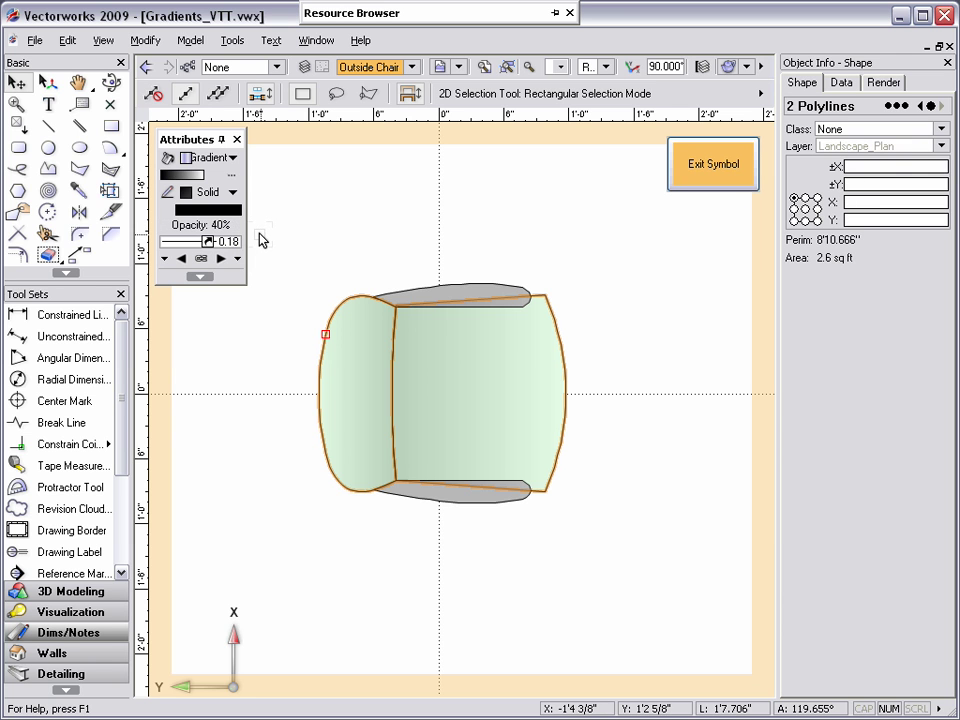
# Step: Move the two semi-transparent gradient shapes down off the green originals, undo the move and deselect them
pyautogui.moveTo(360, 392); pyautogui.dragTo(367, 543)
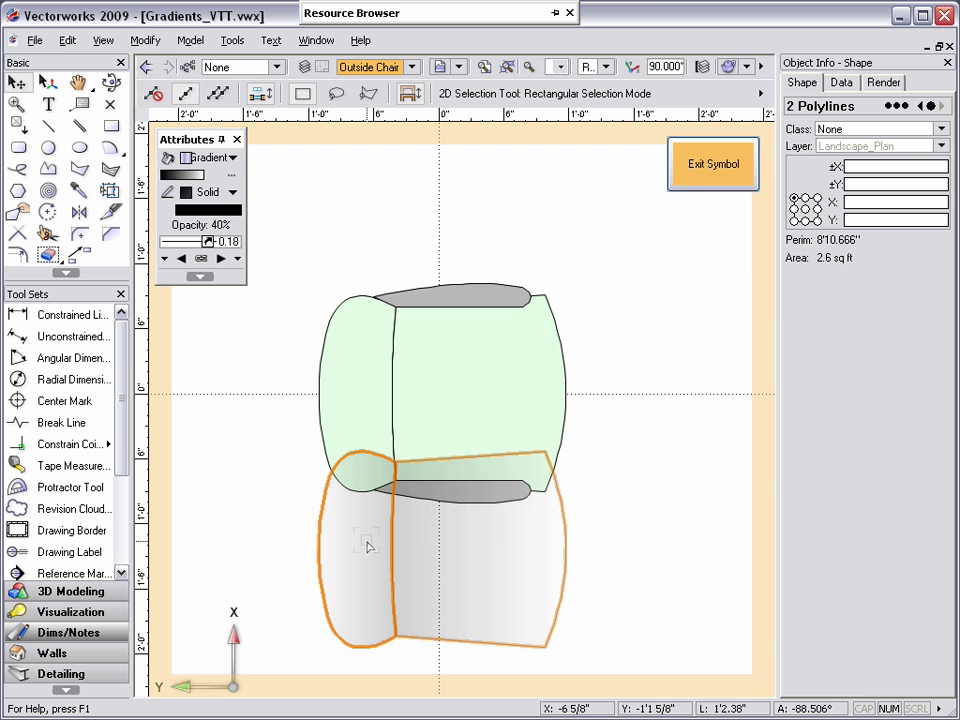
pyautogui.hotkey('ctrl', 'z')
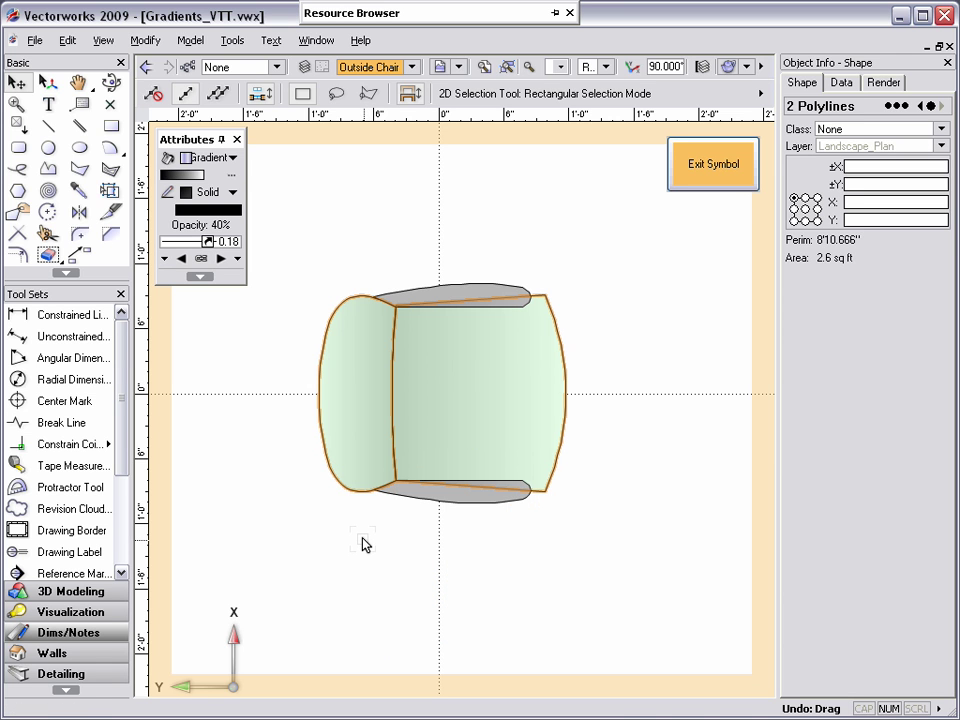
pyautogui.click(363, 544)
# Step: Bring both gray armrests of the chair to the front, above the gradient-filled seat and backrest
pyautogui.click(444, 502)
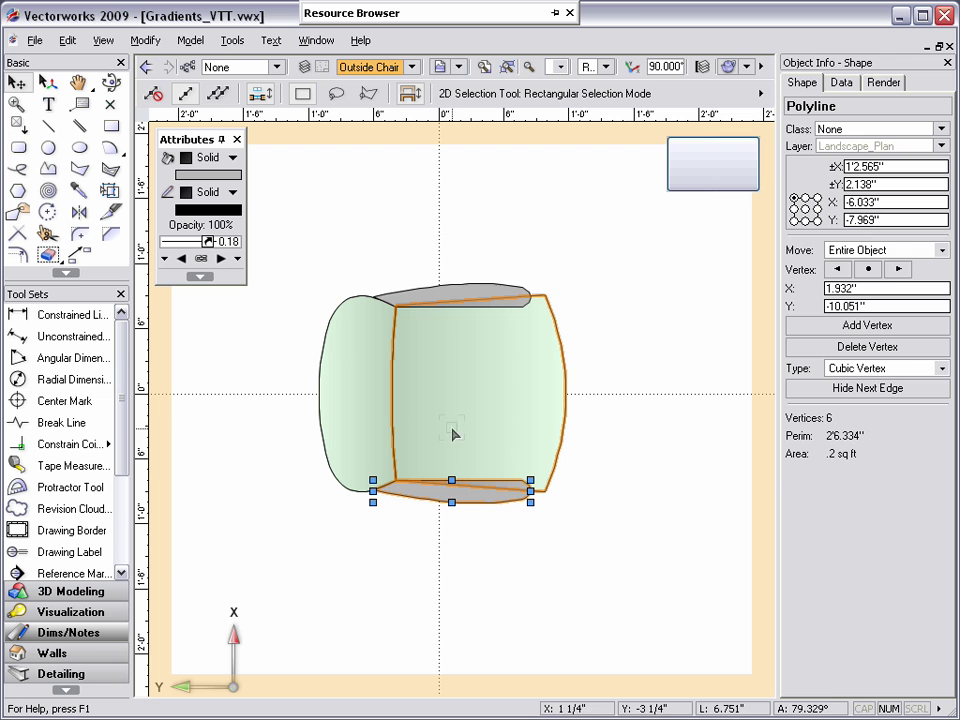
pyautogui.keyDown('shift'); pyautogui.click(460, 293); pyautogui.keyUp('shift')
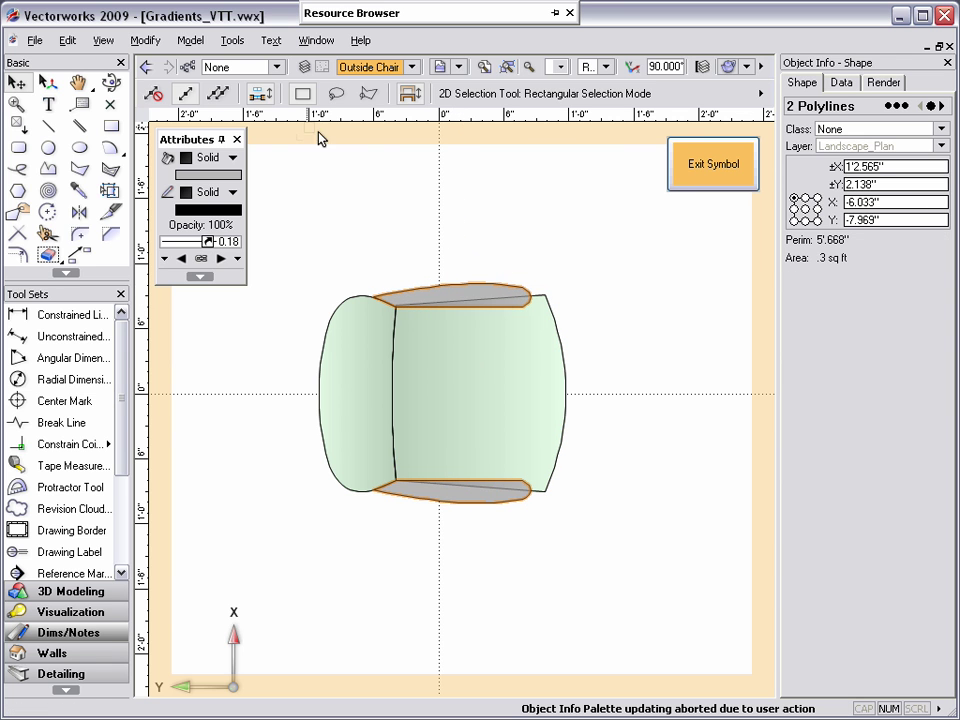
pyautogui.click(145, 40)
pyautogui.moveTo(170, 92)
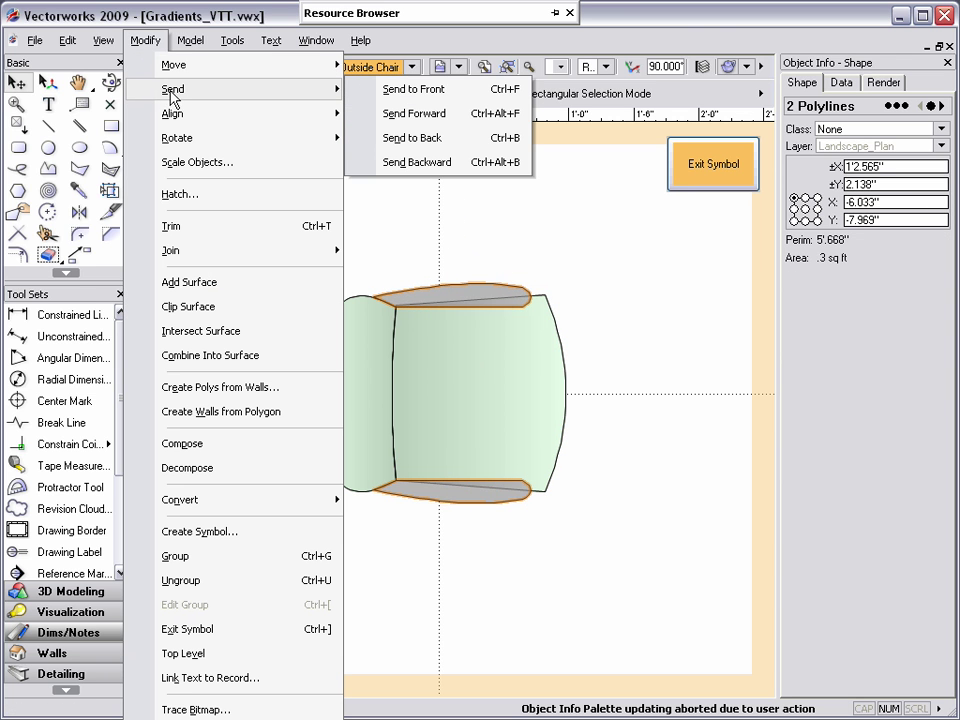
pyautogui.click(419, 100)
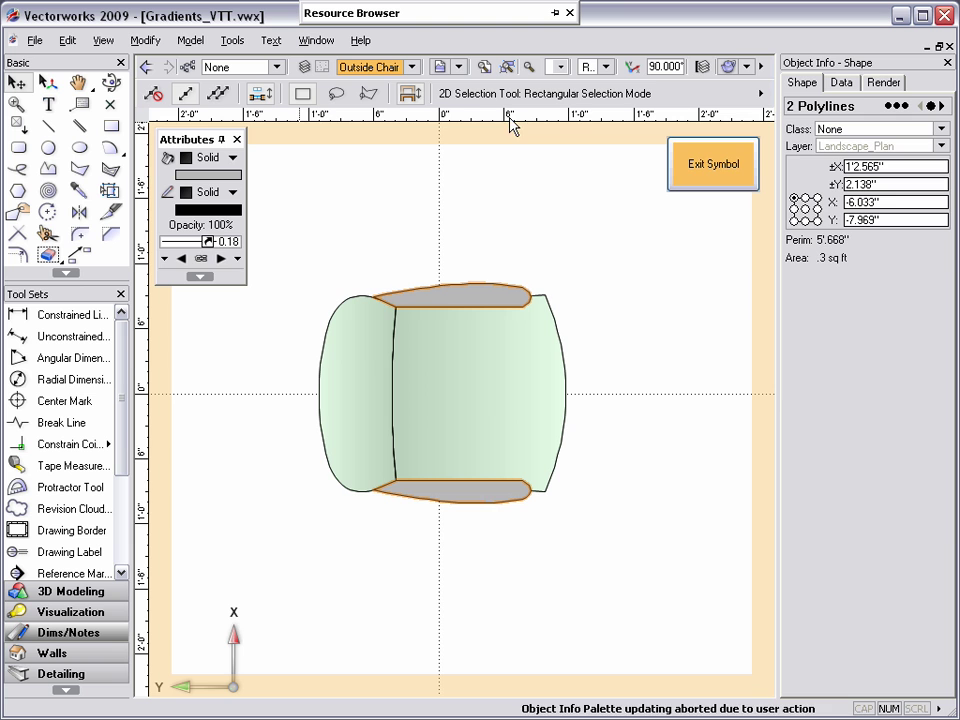
# Step: Exit the chair symbol and the table symbol to return to the main drawing
pyautogui.click(719, 172)
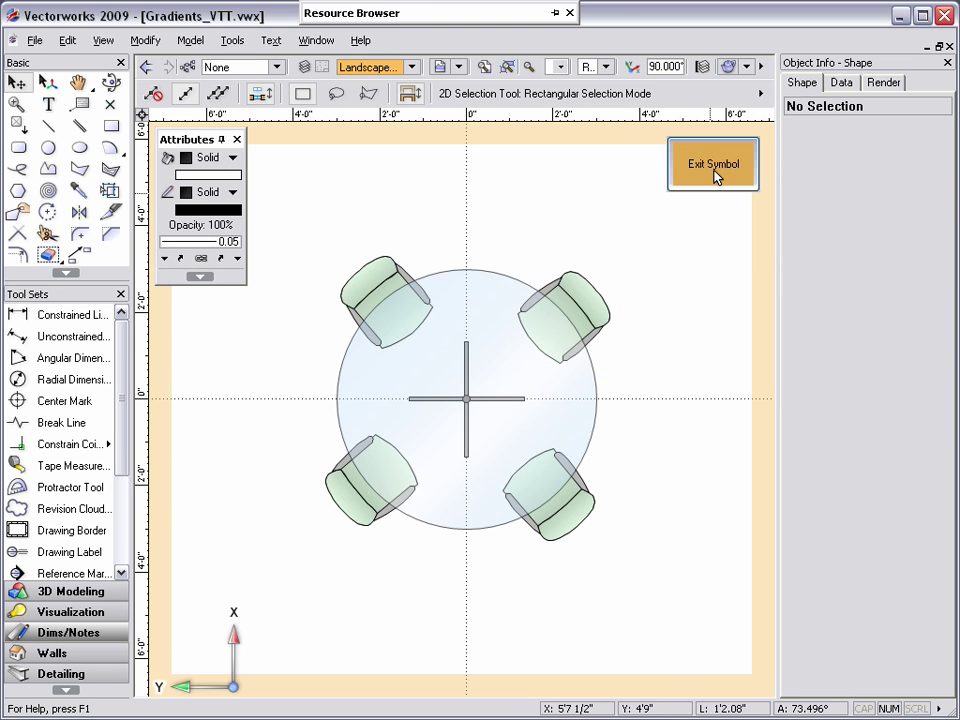
pyautogui.click(717, 171)
# Step: Look over the landscape plan's gradient-filled trees, planting beds, path and pond from the tiled patio downward
pyautogui.click(271, 222)
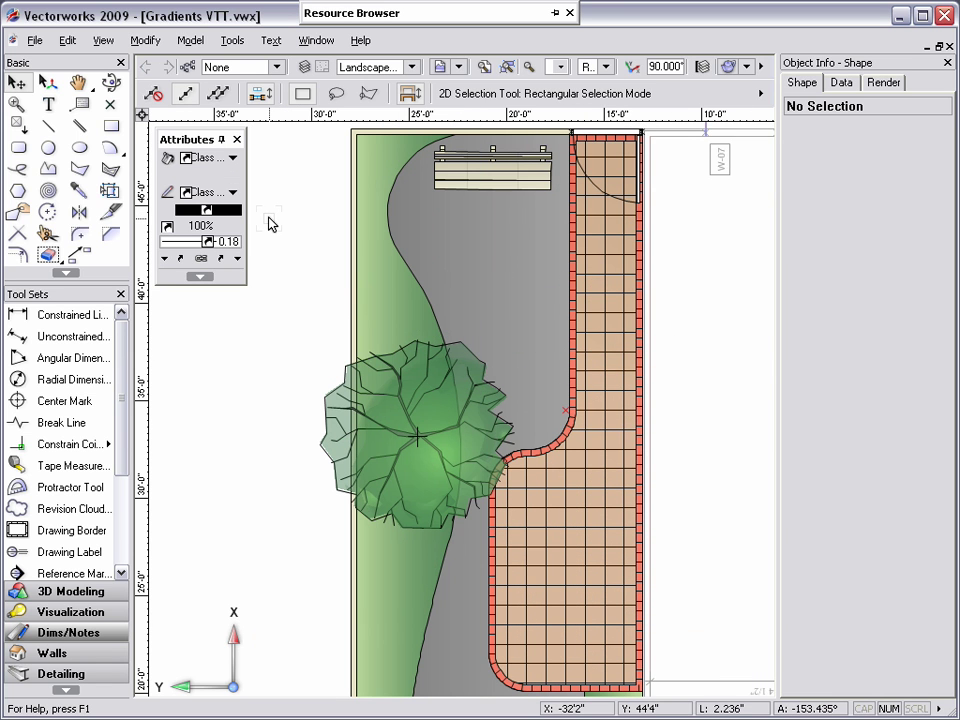
pyautogui.scroll(-3, 268, 226)
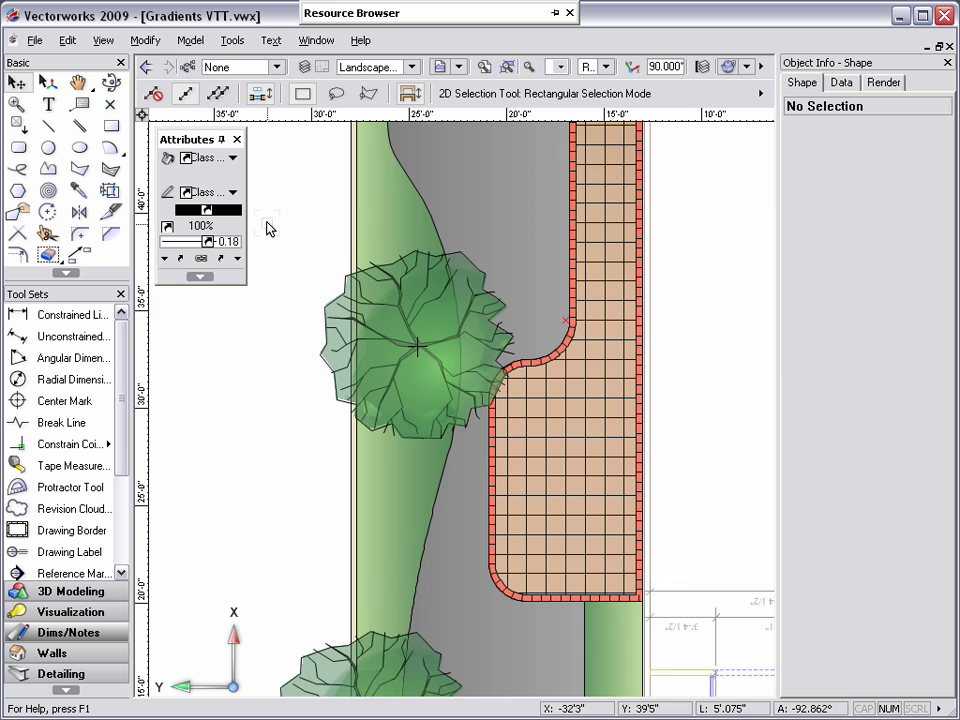
pyautogui.scroll(-4, 268, 232)
pyautogui.scroll(-3, 267, 234)
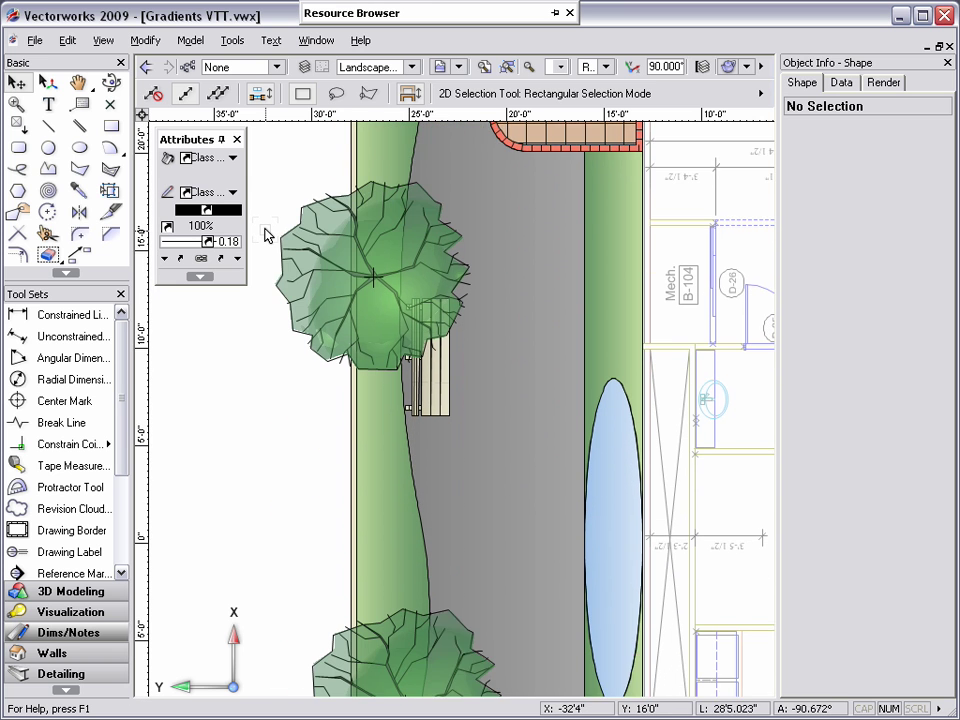
pyautogui.scroll(-3, 267, 232)
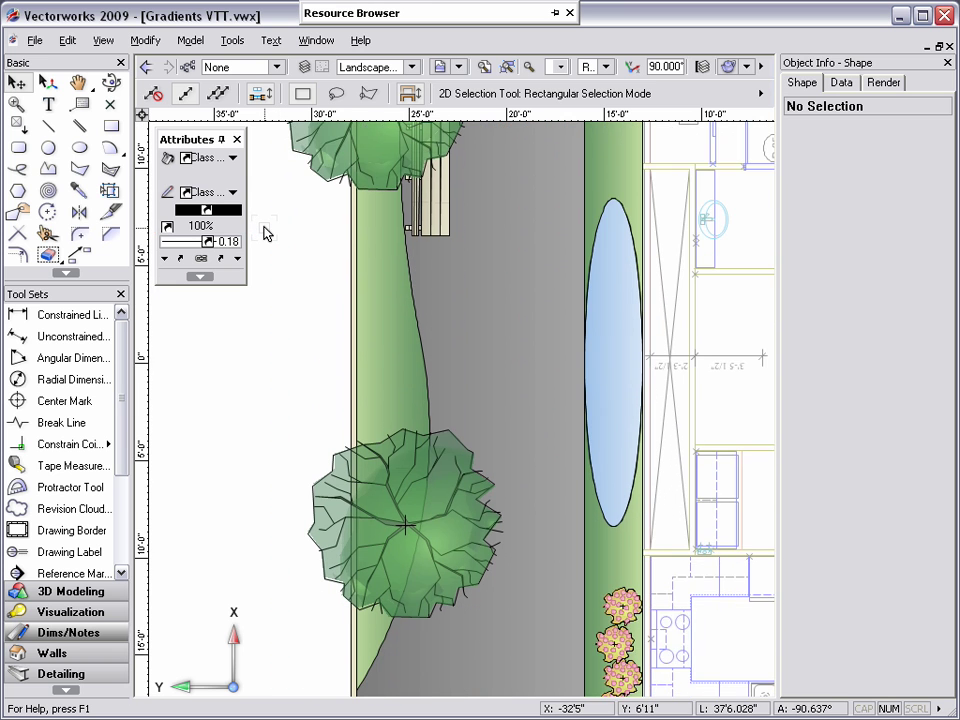